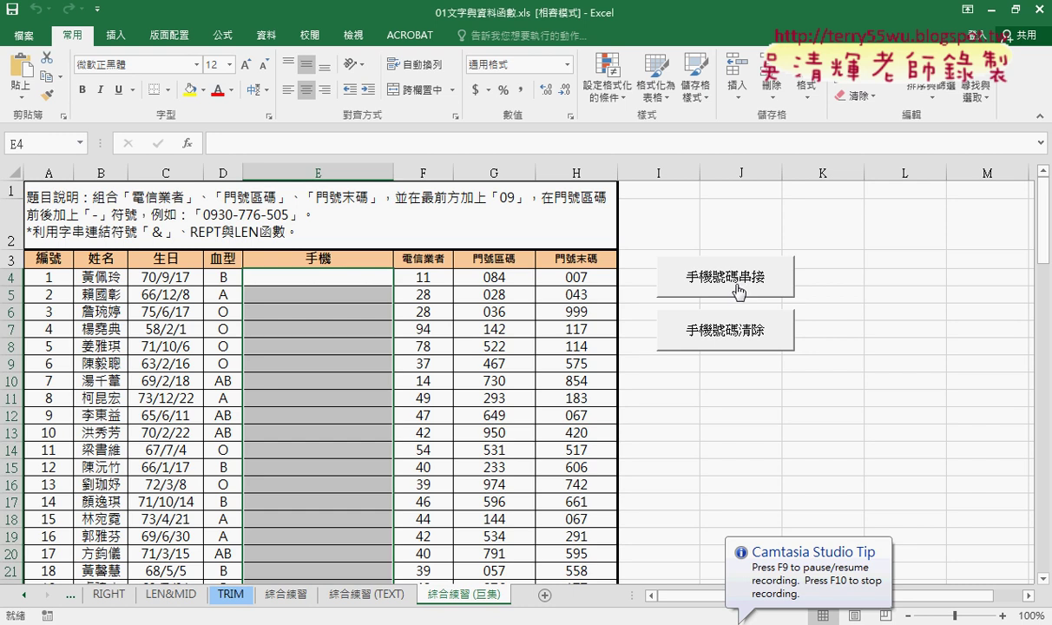
Demonstrate the finished buttons by clearing and refilling column E's joined phone numbers twice.
left_click(723, 332)
left_click(737, 292)
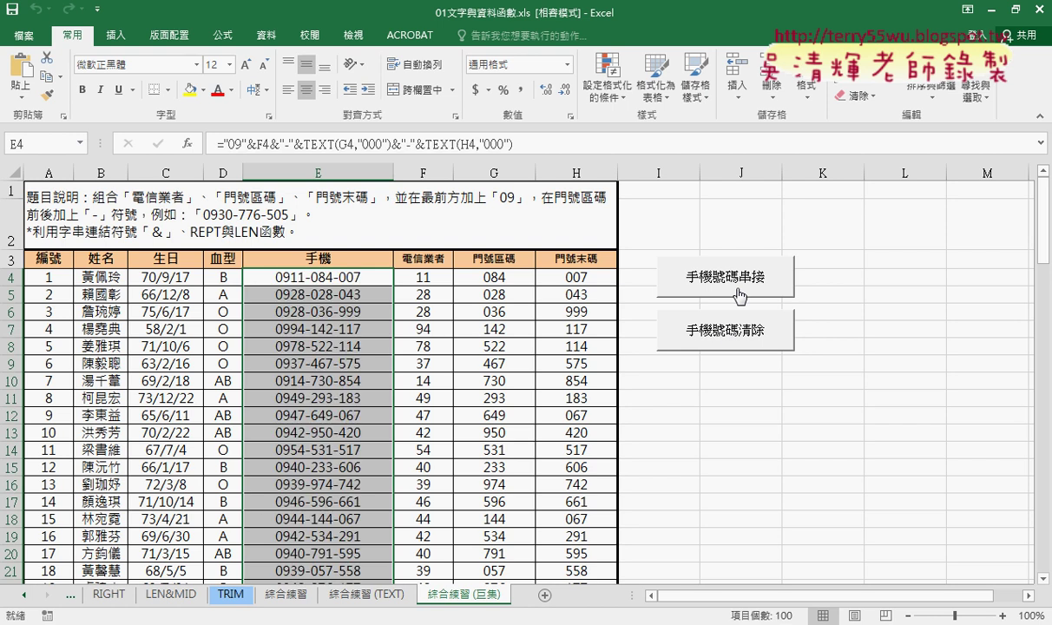
left_click(700, 331)
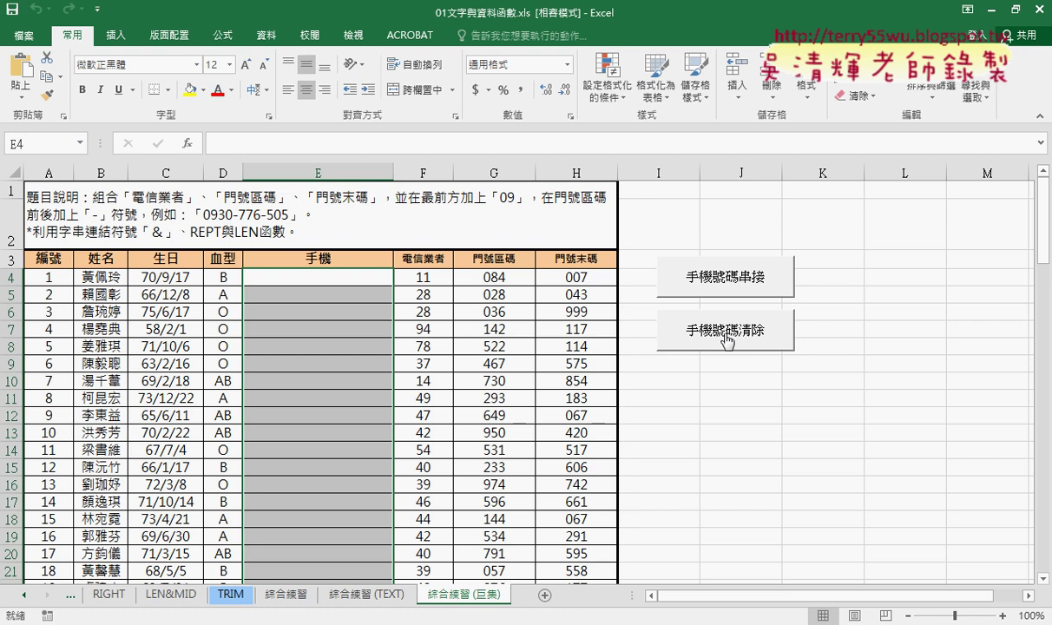
left_click(744, 278)
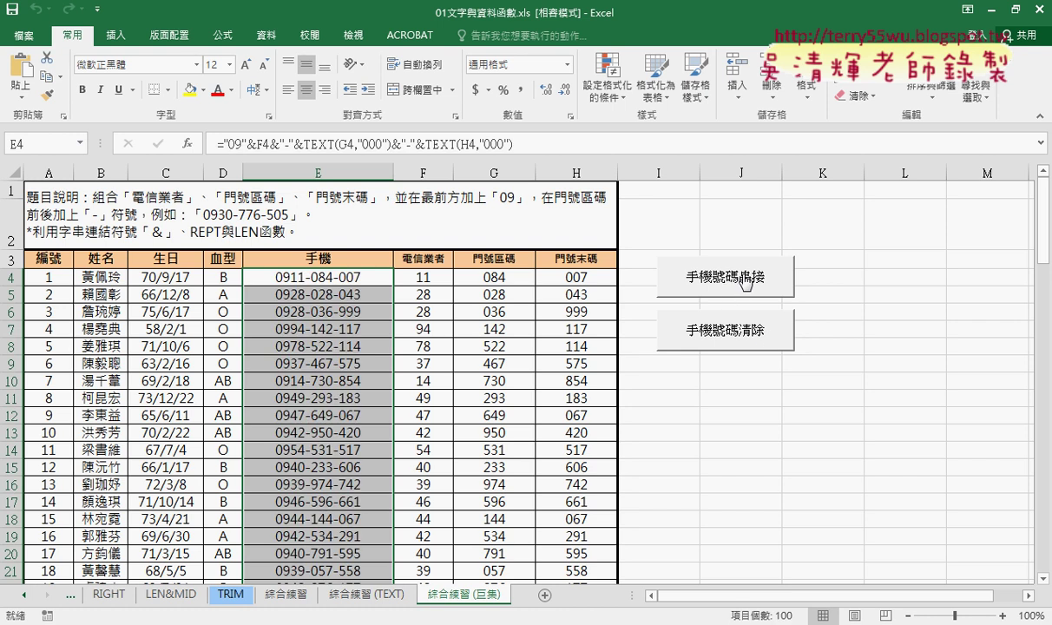
Turn on the 開發人員 (Developer) tab through Excel Options' Customize Ribbon and display it.
left_click(98, 10)
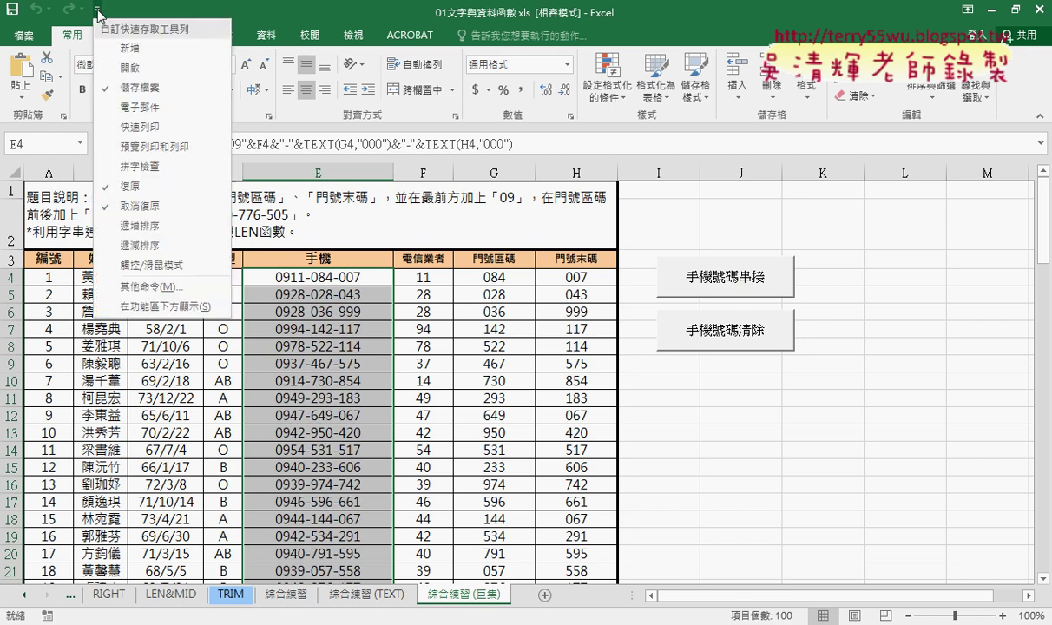
left_click(139, 288)
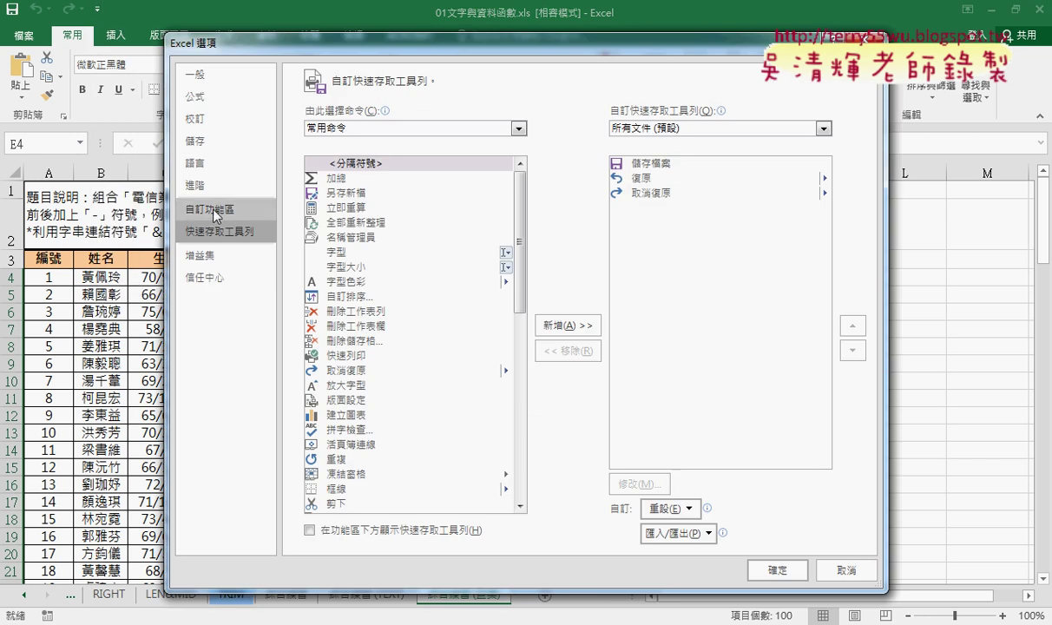
left_click(217, 216)
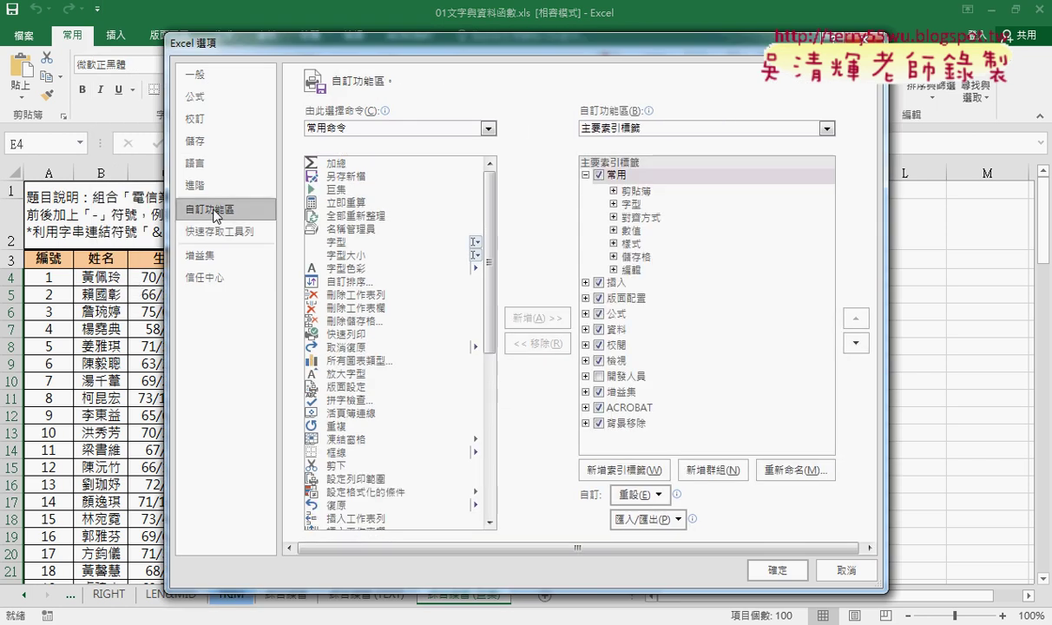
left_click(599, 377)
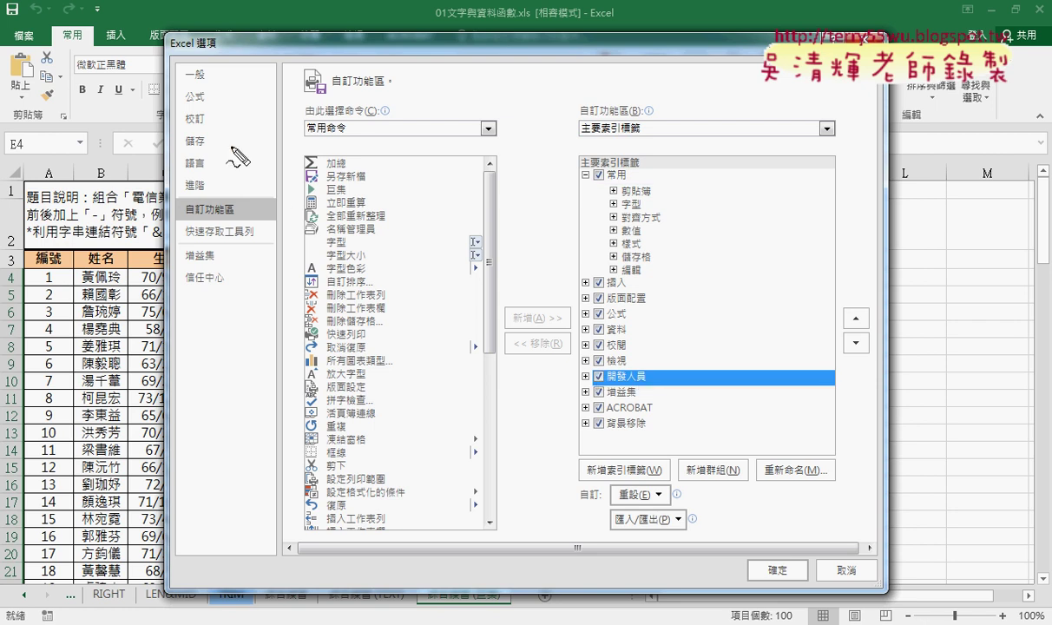
mouse_move(107, 38)
left_mouse_down()
mouse_move(165, 189)
mouse_move(575, 371)
mouse_move(571, 387)
mouse_move(584, 375)
mouse_move(657, 389)
mouse_move(618, 382)
left_mouse_up()
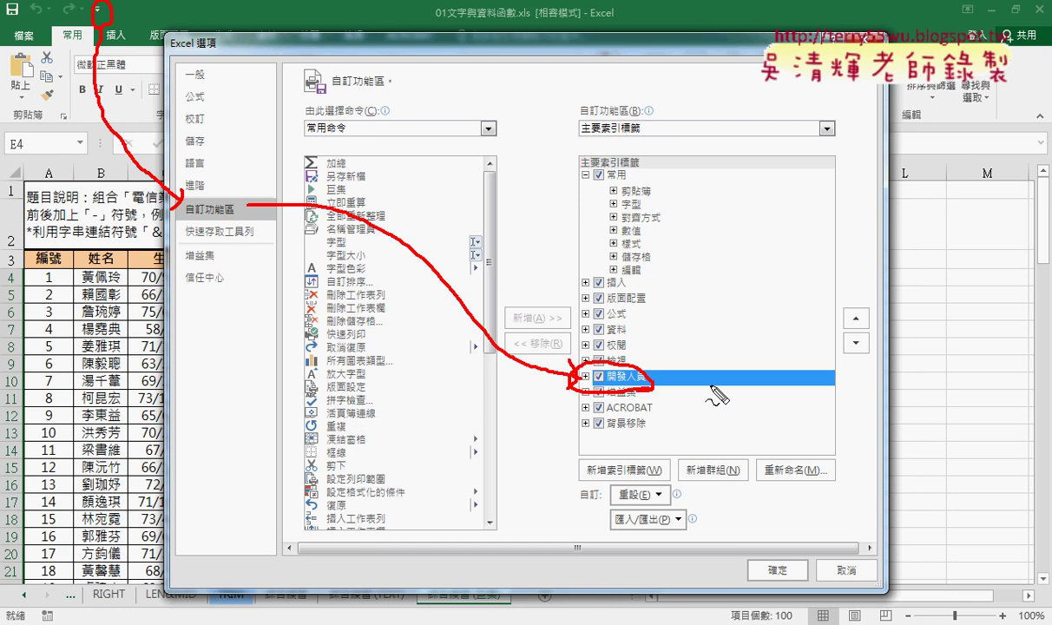
key("Escape")
left_click(774, 567)
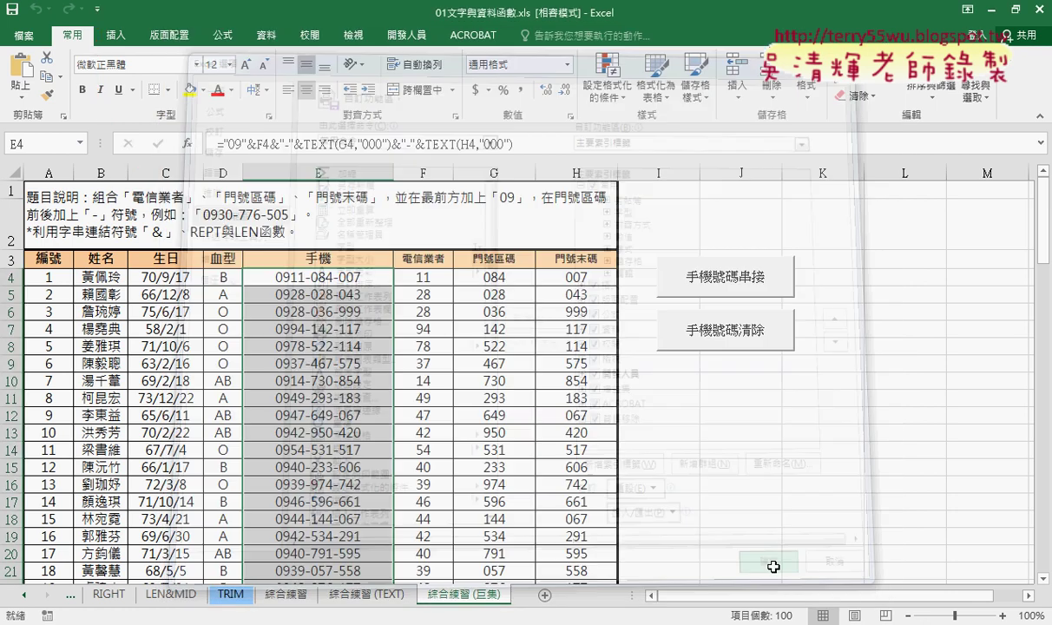
left_click(405, 39)
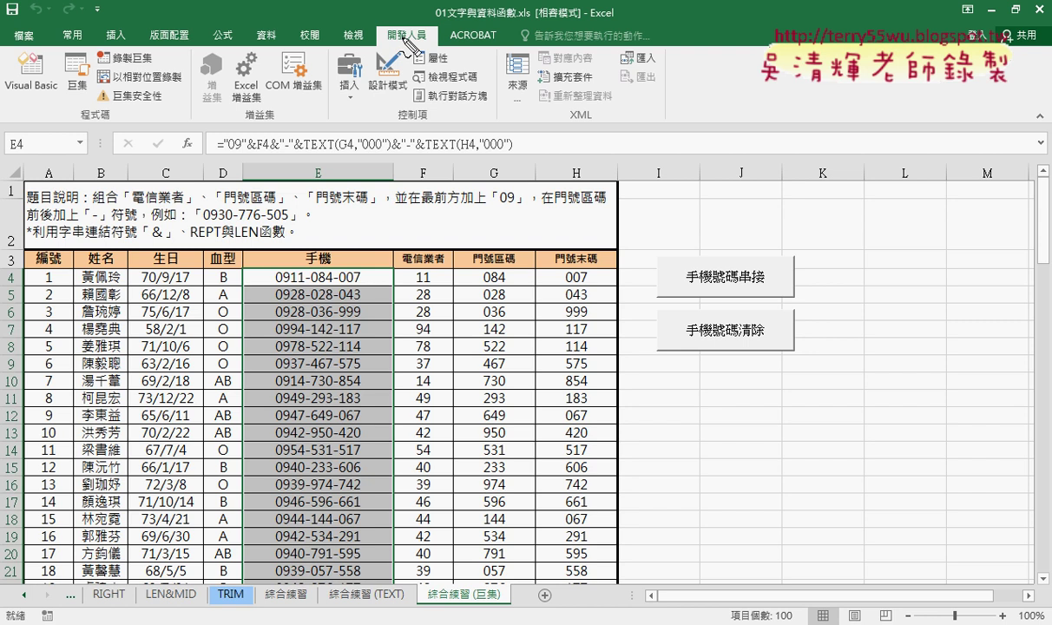
left_click_drag(408, 24, 432, 48)
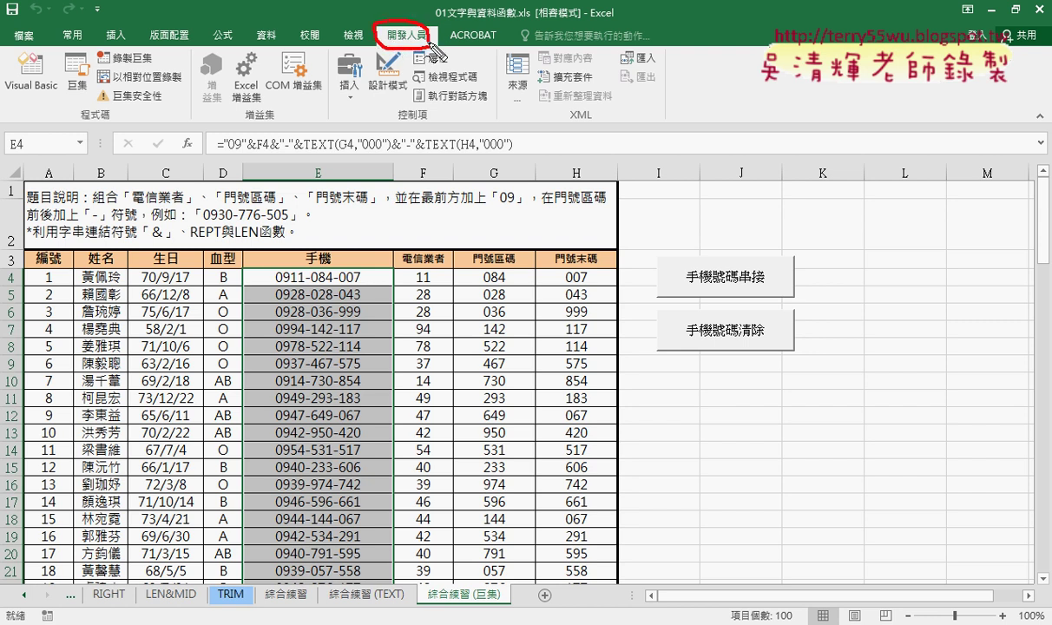
mouse_move(438, 170)
left_mouse_down()
mouse_move(393, 52)
mouse_move(379, 87)
mouse_move(411, 76)
left_mouse_up()
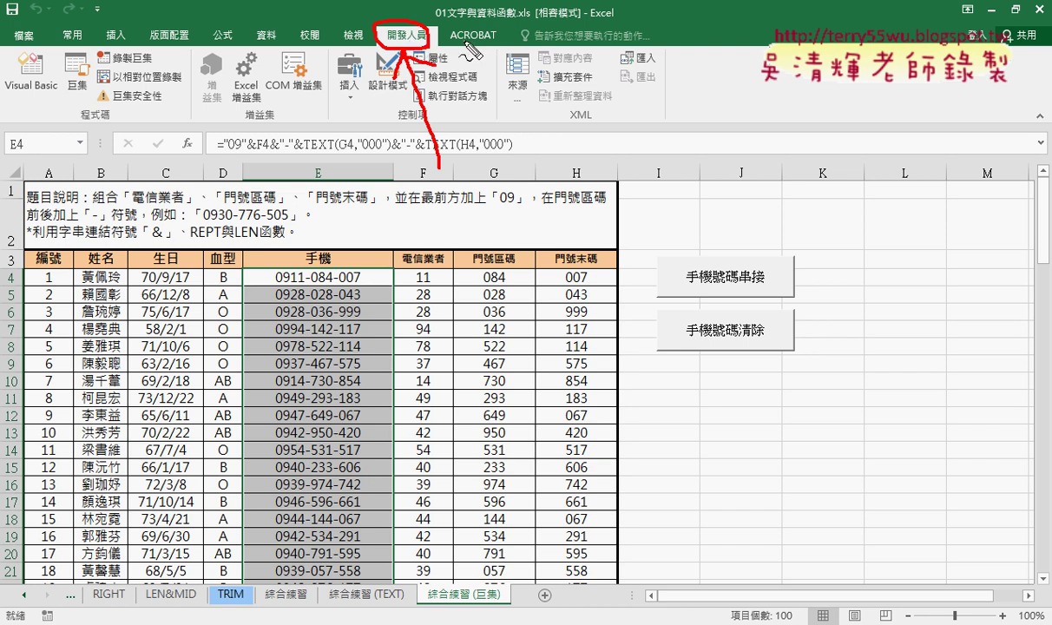
left_click_drag(686, 271, 762, 299)
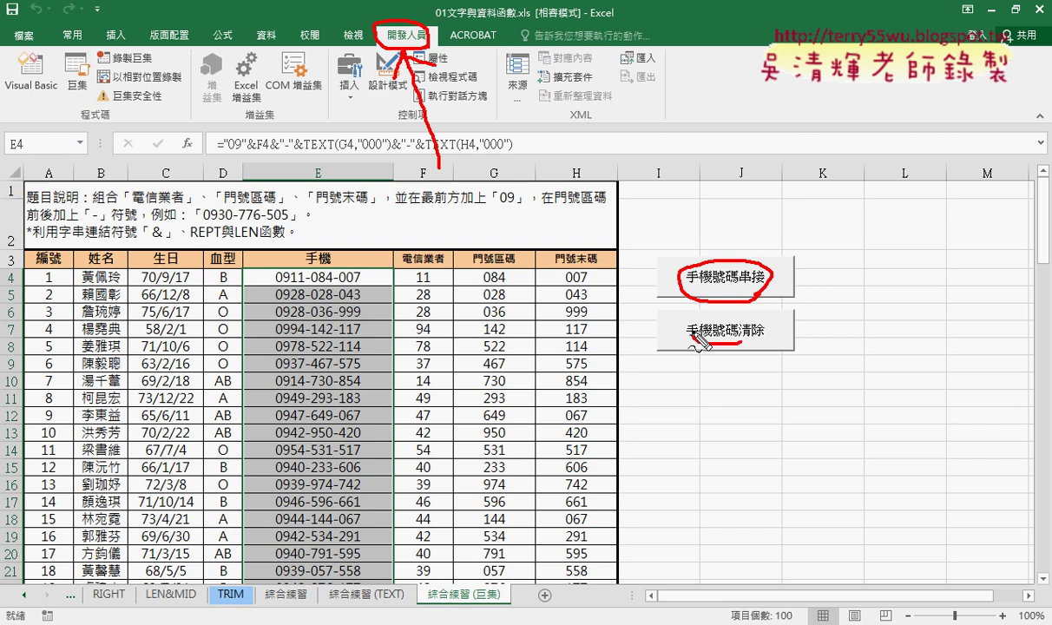
left_click_drag(693, 335, 750, 351)
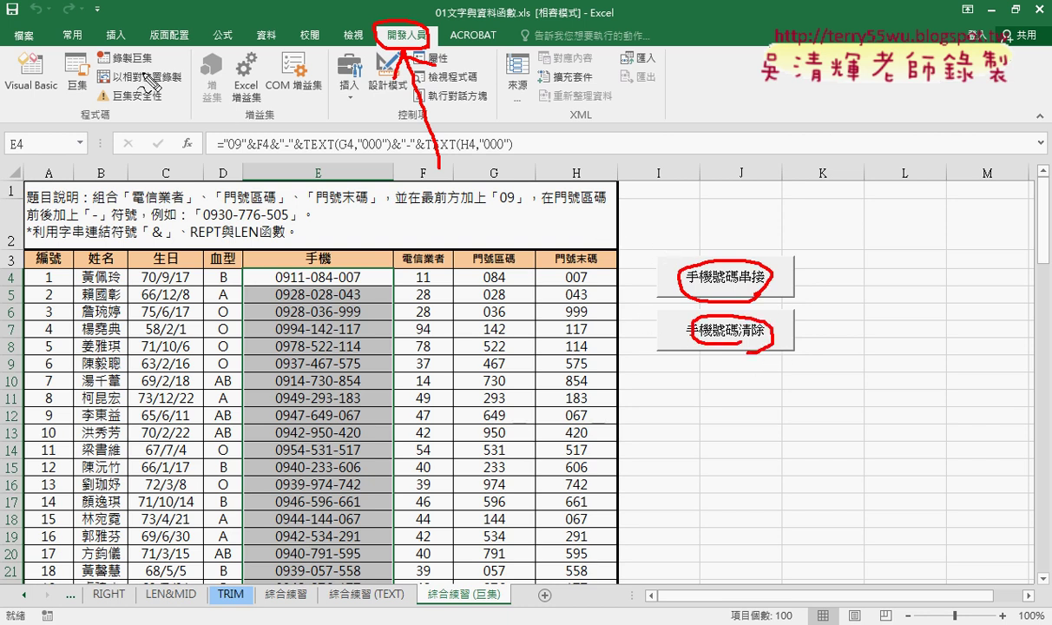
mouse_move(131, 63)
left_mouse_down()
mouse_move(102, 52)
mouse_move(165, 83)
left_mouse_up()
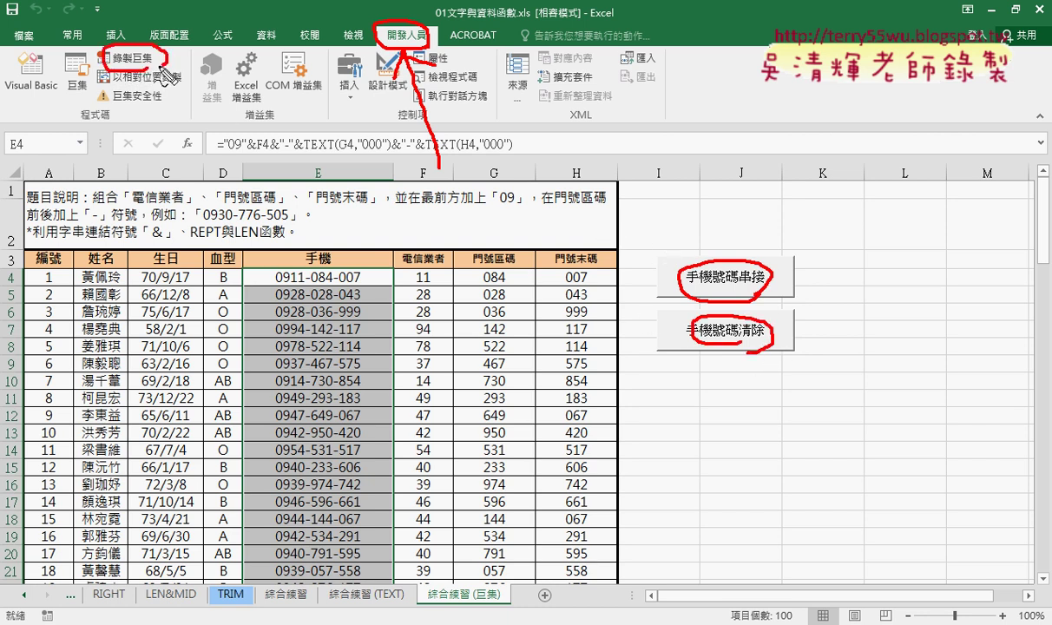
mouse_move(299, 161)
left_mouse_down()
mouse_move(172, 59)
mouse_move(192, 86)
mouse_move(224, 65)
left_mouse_up()
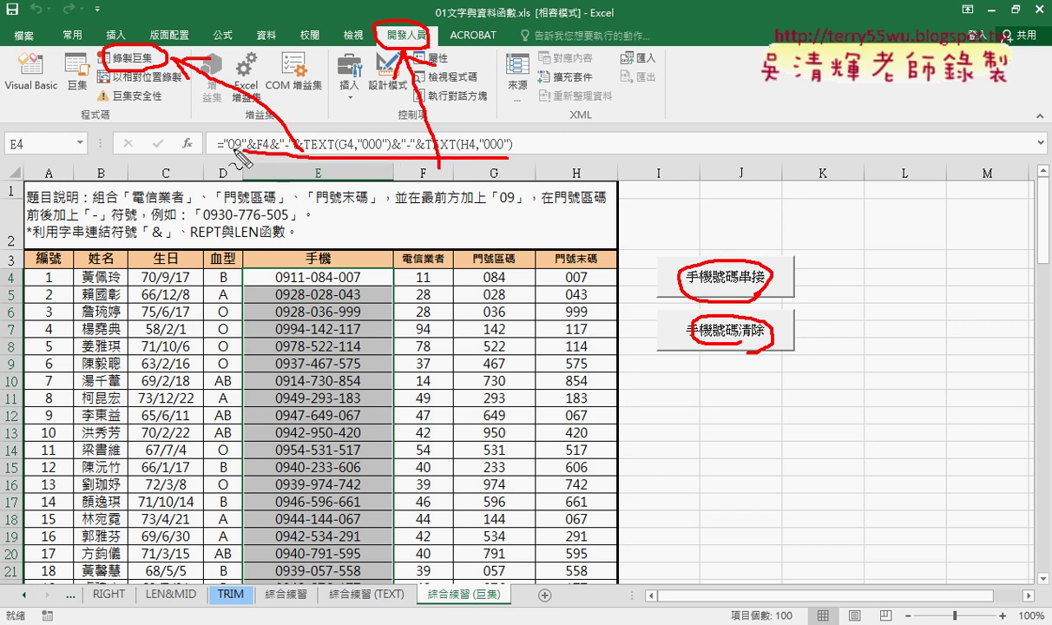
mouse_move(217, 135)
left_mouse_down()
mouse_move(417, 134)
mouse_move(508, 149)
left_mouse_up()
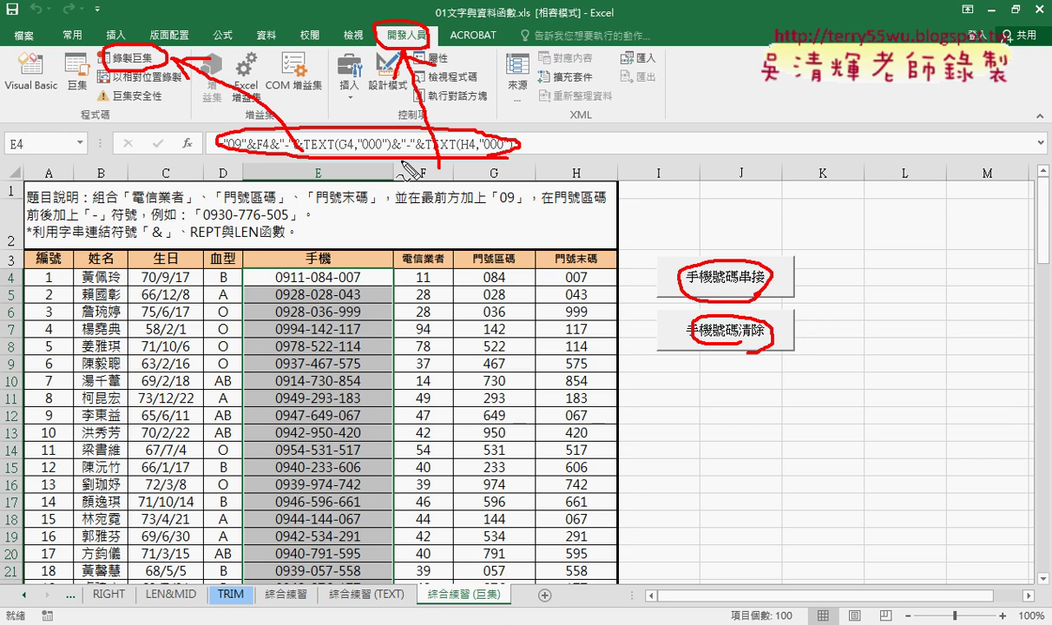
mouse_move(425, 256)
left_mouse_down()
mouse_move(425, 151)
mouse_move(434, 164)
left_mouse_up()
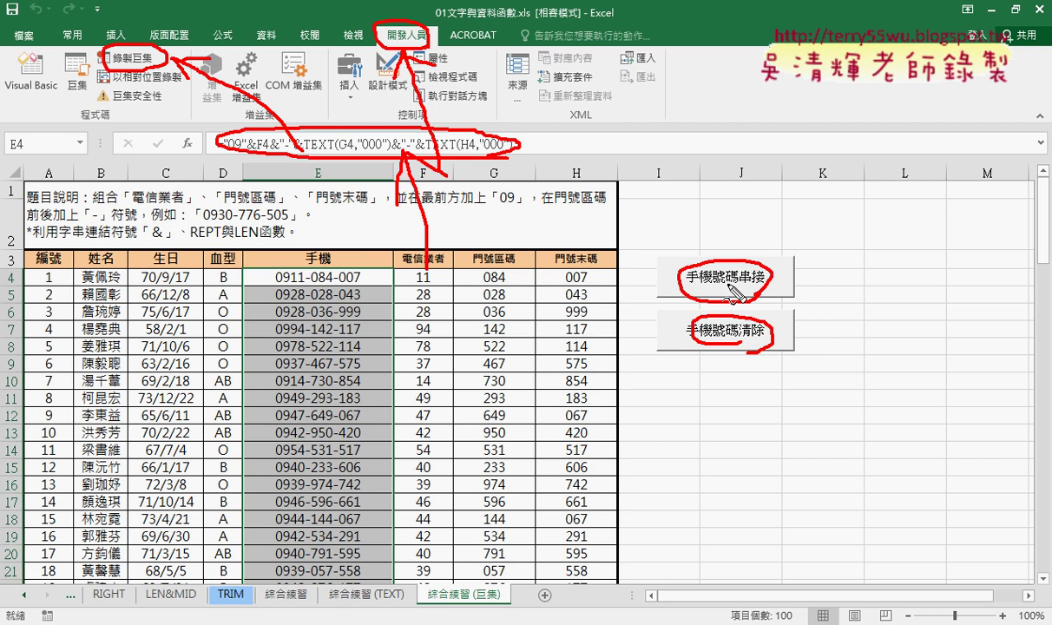
key("Escape")
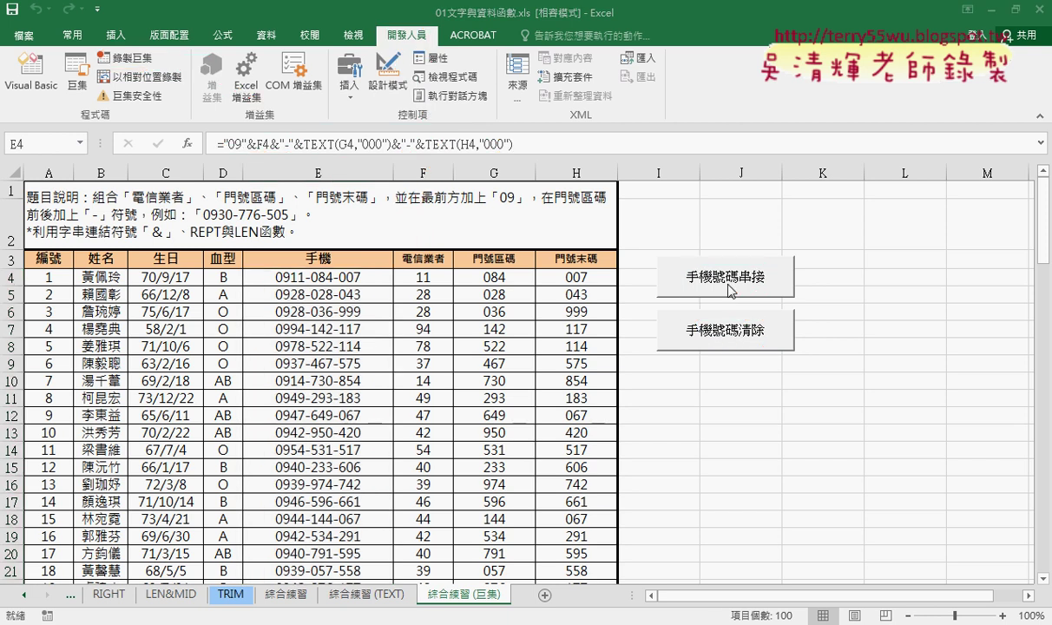
key("ctrl+2")
left_click_drag(726, 296, 735, 295)
mouse_move(395, 45)
left_mouse_down()
mouse_move(422, 35)
mouse_move(408, 45)
left_mouse_up()
left_click_drag(150, 50, 143, 53)
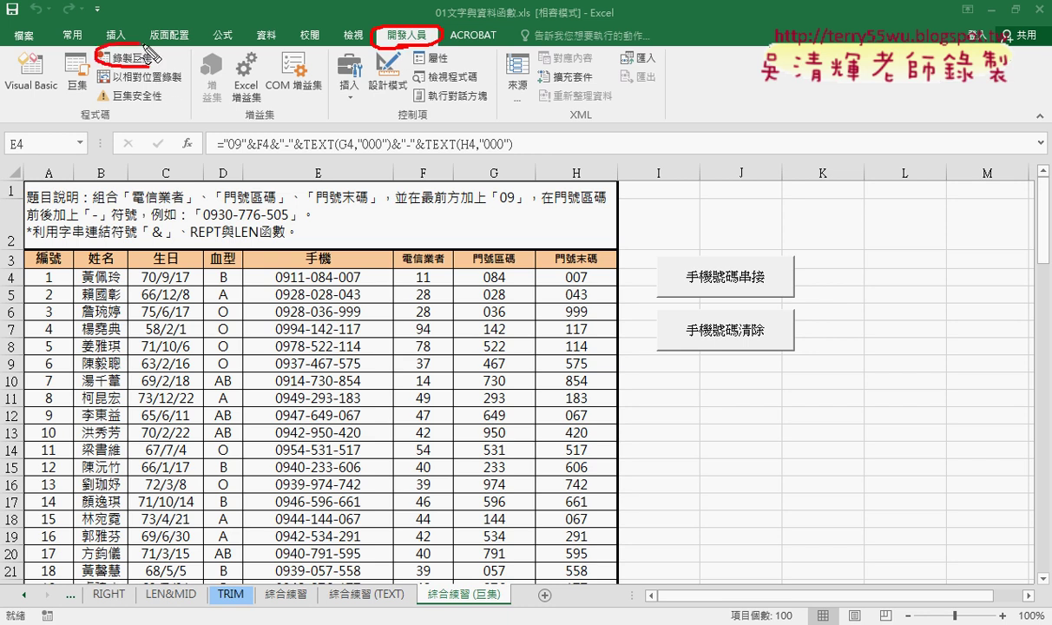
mouse_move(373, 52)
left_mouse_down()
mouse_move(158, 59)
mouse_move(169, 68)
left_mouse_up()
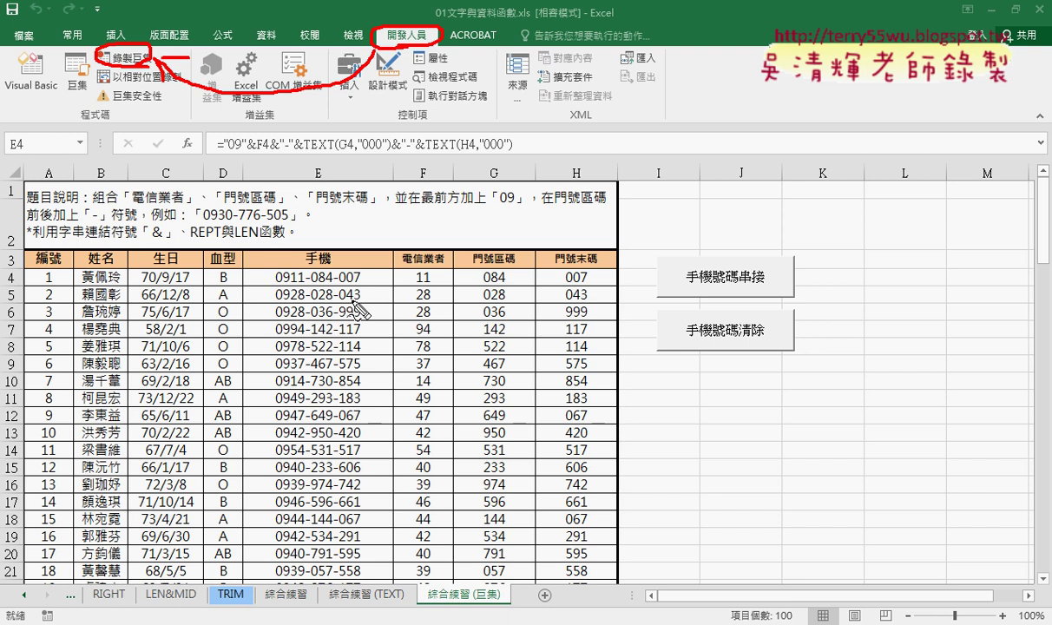
key("Escape")
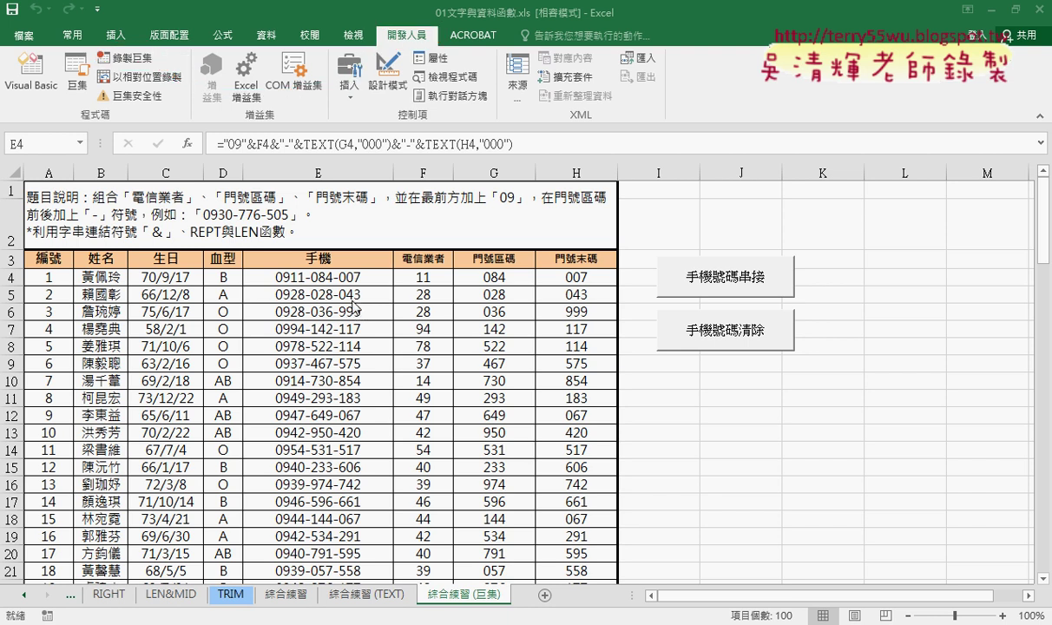
key("ctrl+shift+Down")
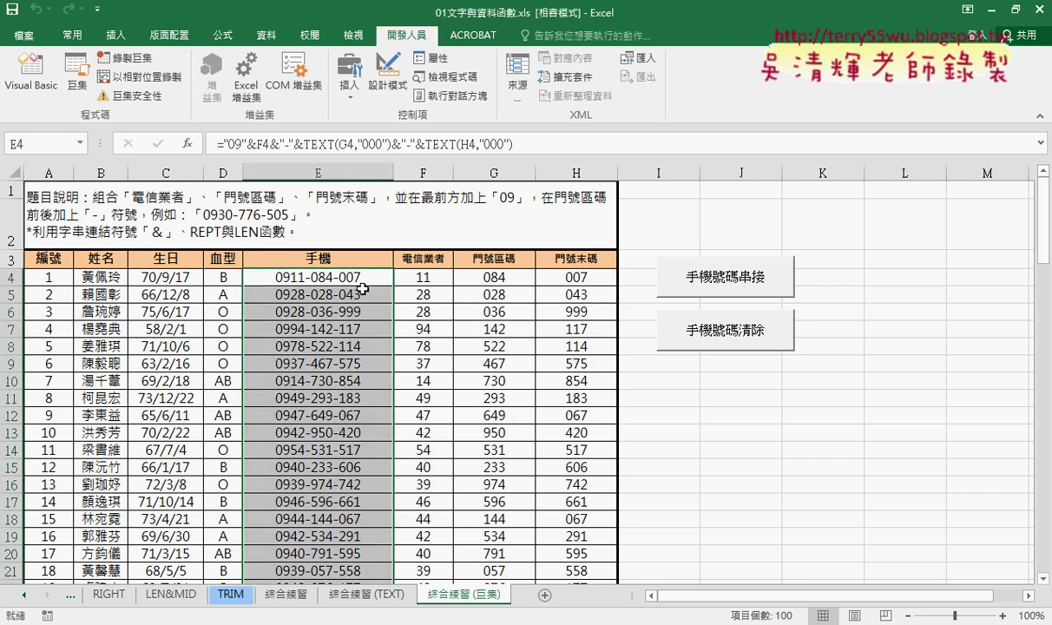
left_click(790, 414)
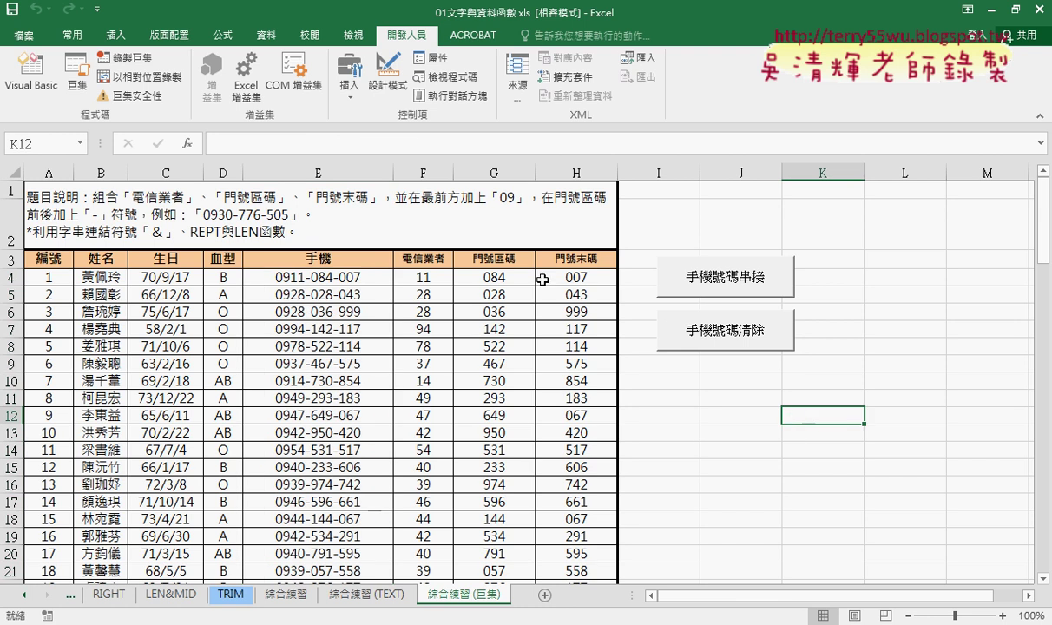
left_click(325, 277)
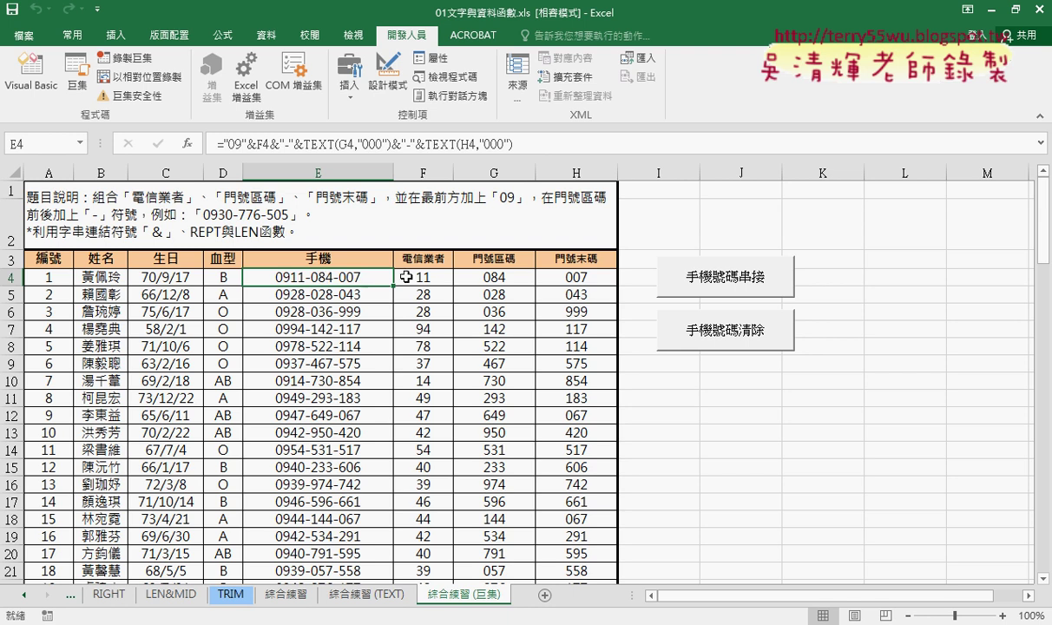
left_click(295, 144)
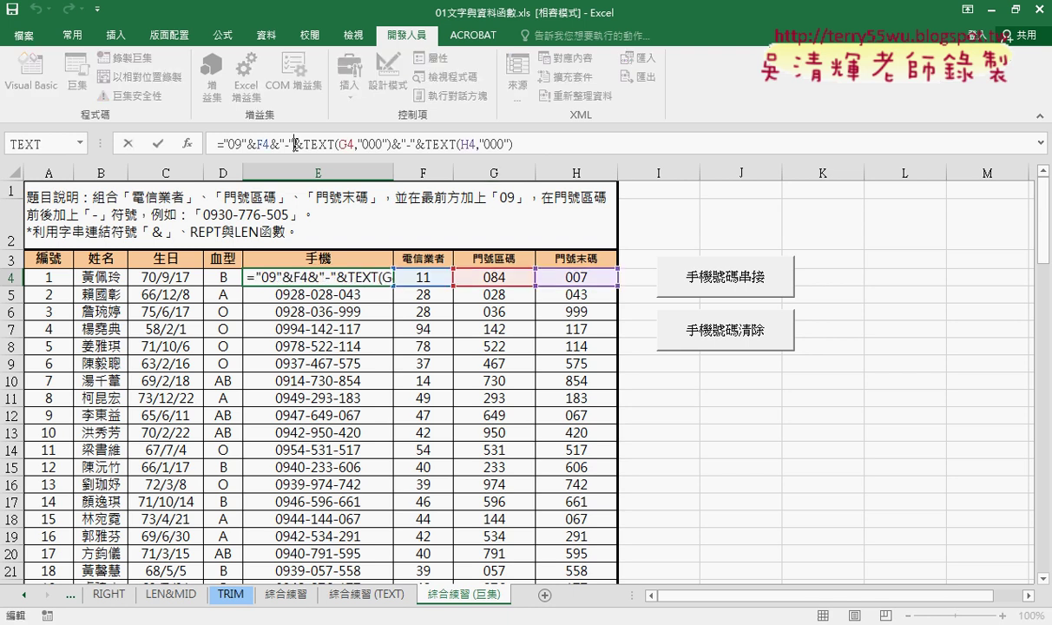
left_click(159, 150)
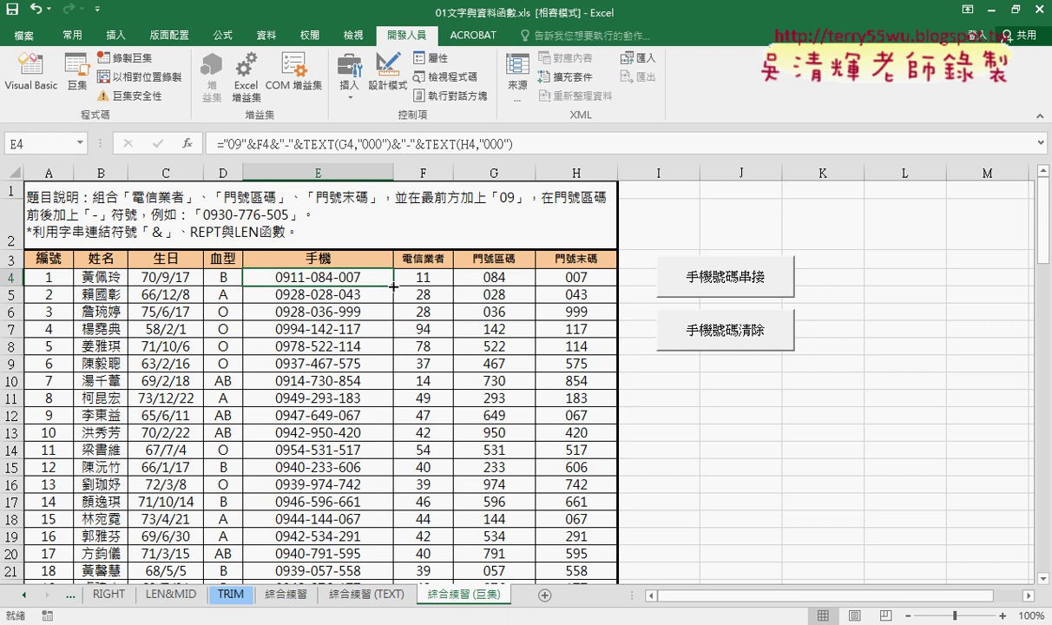
Fill E4's formula down column E and select E4 to the last record to check it.
double_click(393, 285)
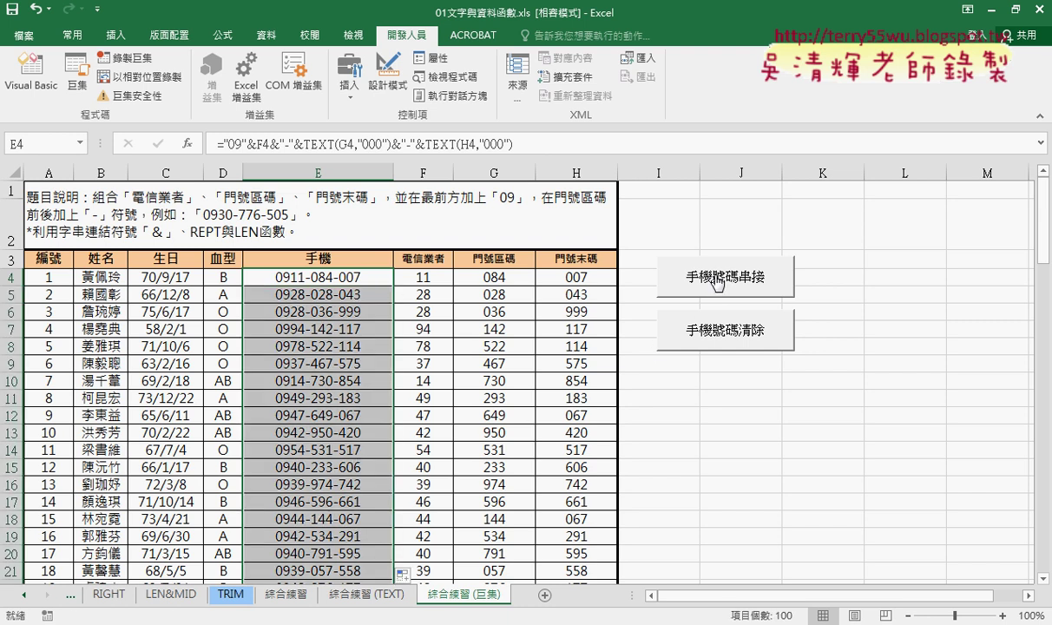
left_click(740, 431)
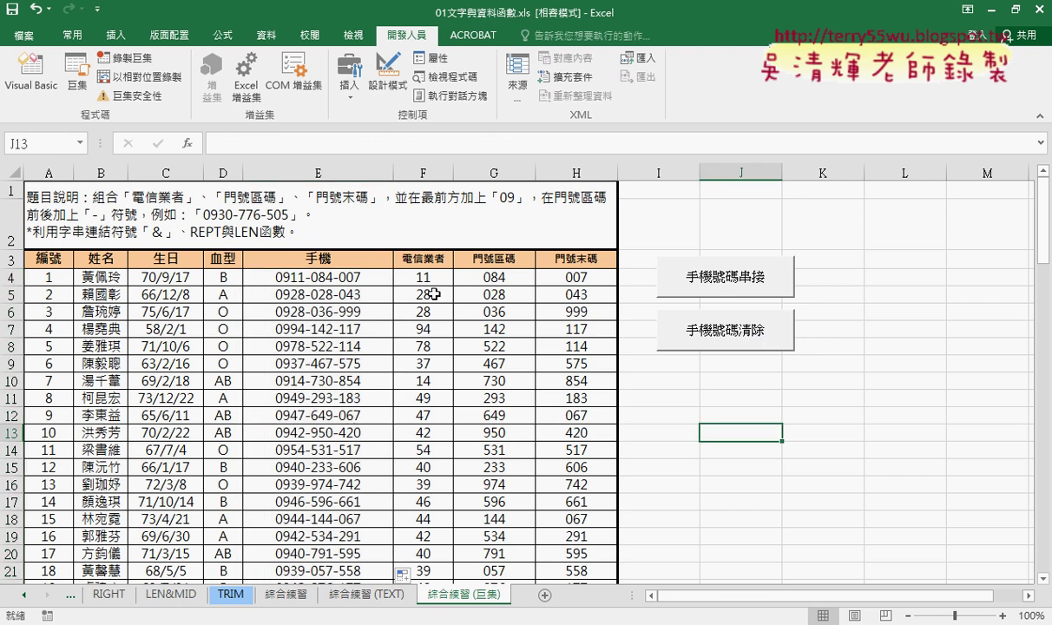
left_click(345, 277)
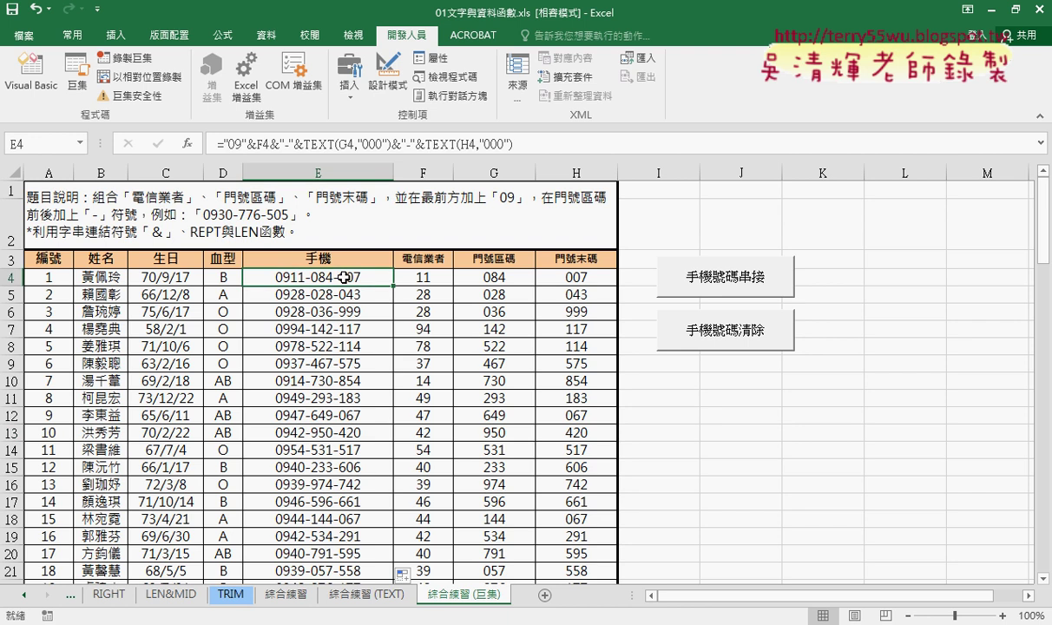
key("ctrl+shift+Down")
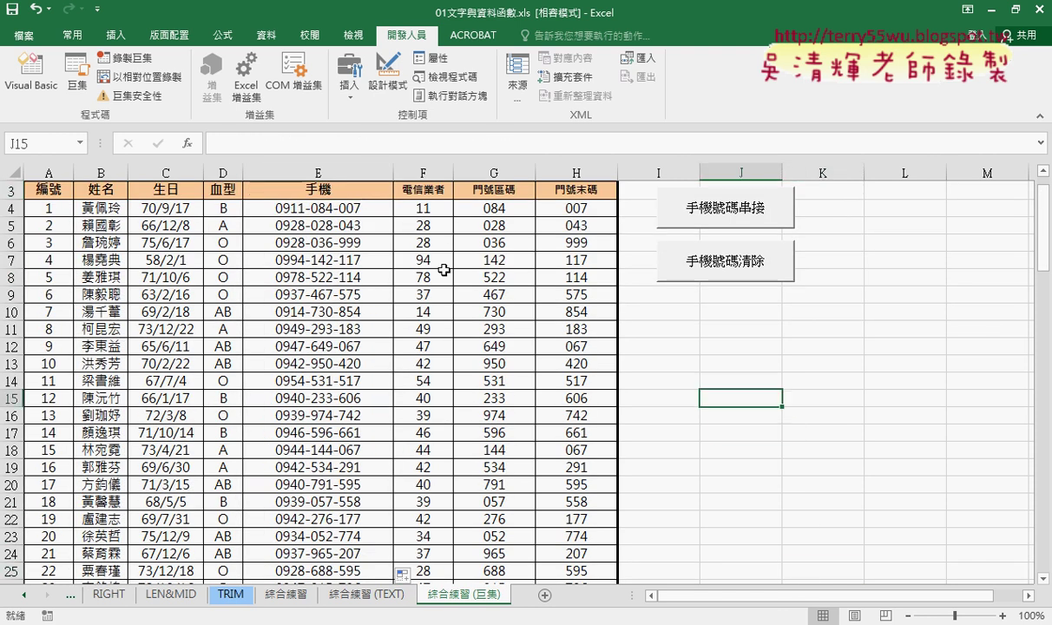
left_click(333, 210)
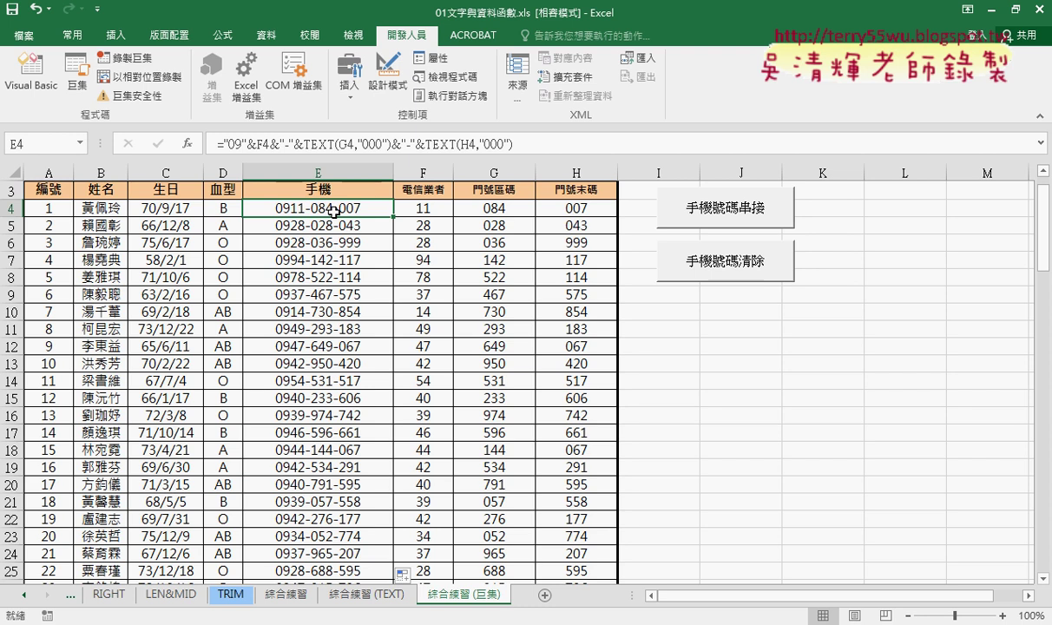
key("ctrl+shift+Down")
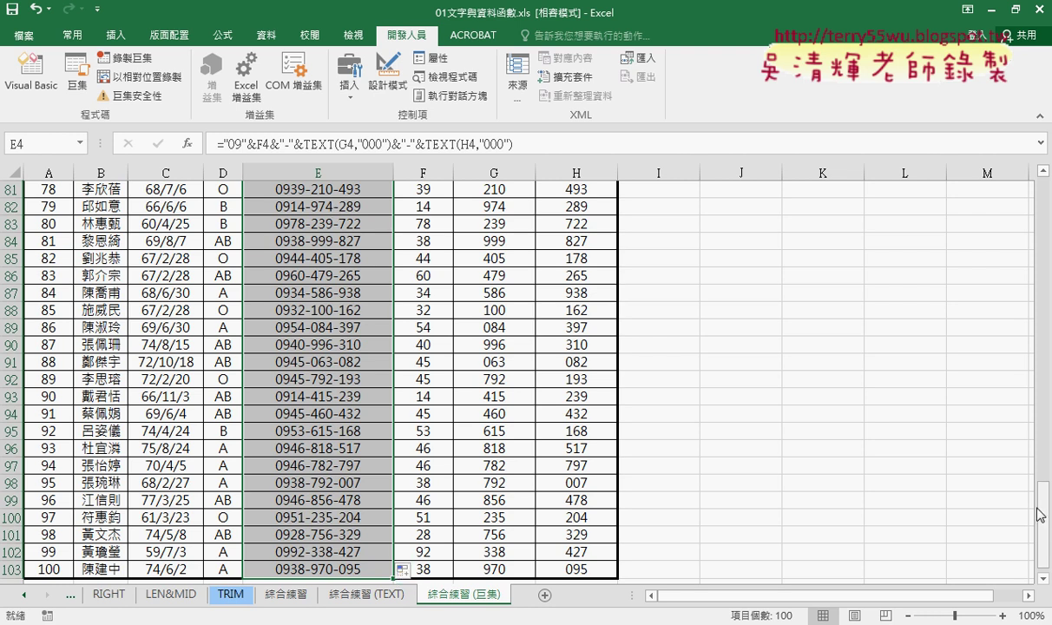
Reselect E4 through E103 to confirm the filled range ends at row 103.
left_click_drag(1043, 503, 1045, 184)
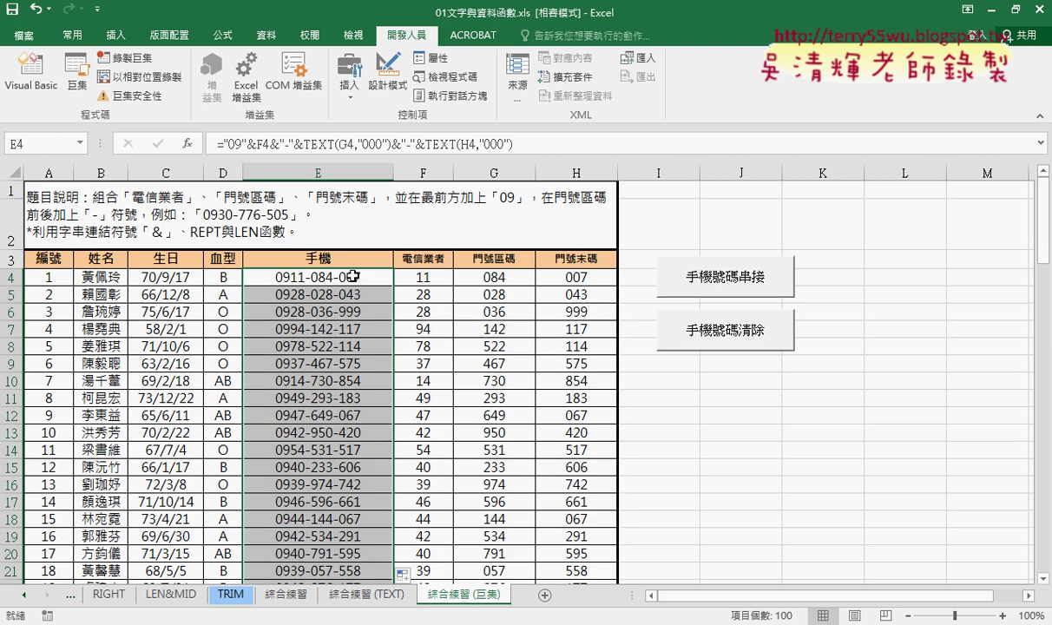
mouse_move(336, 274)
left_mouse_down()
mouse_move(347, 556)
mouse_move(382, 560)
mouse_move(351, 38)
left_mouse_up()
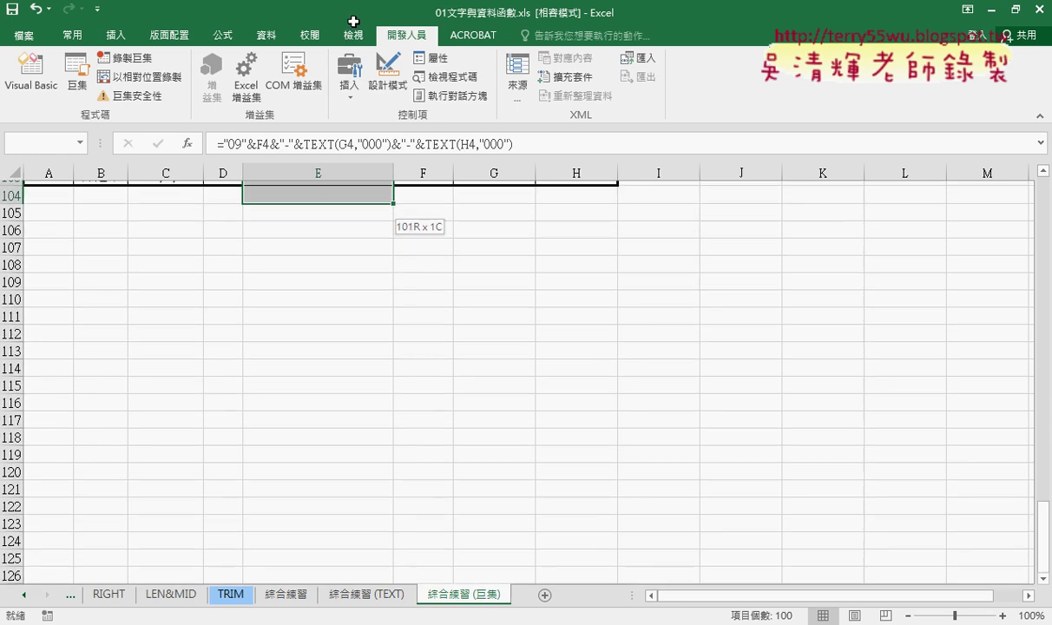
mouse_move(351, 39)
left_mouse_down()
mouse_move(355, 13)
mouse_move(345, 274)
left_mouse_up()
left_click(794, 415)
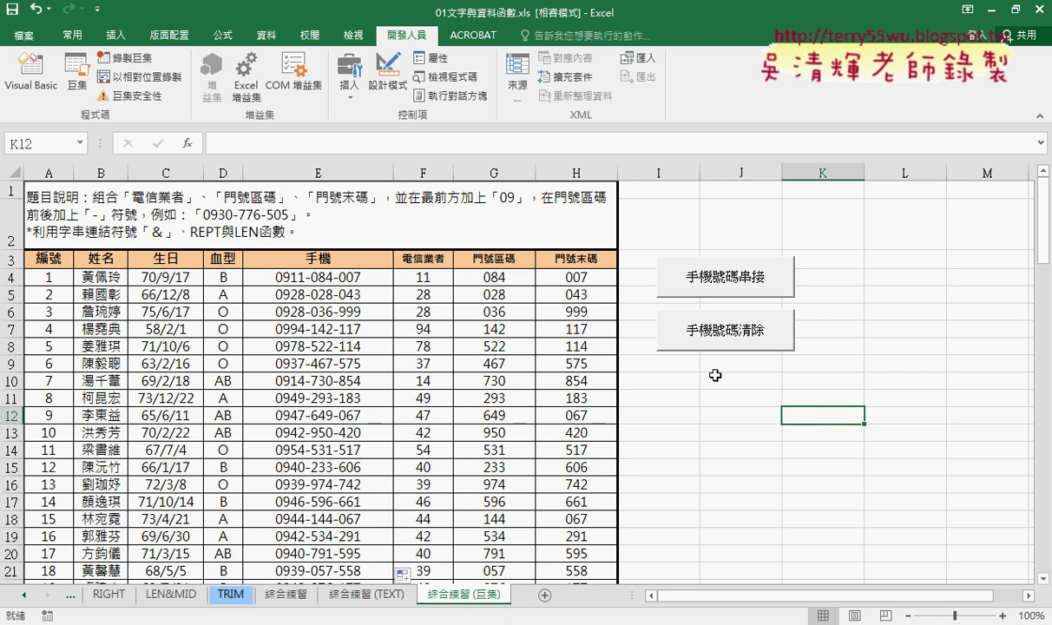
left_click(343, 278)
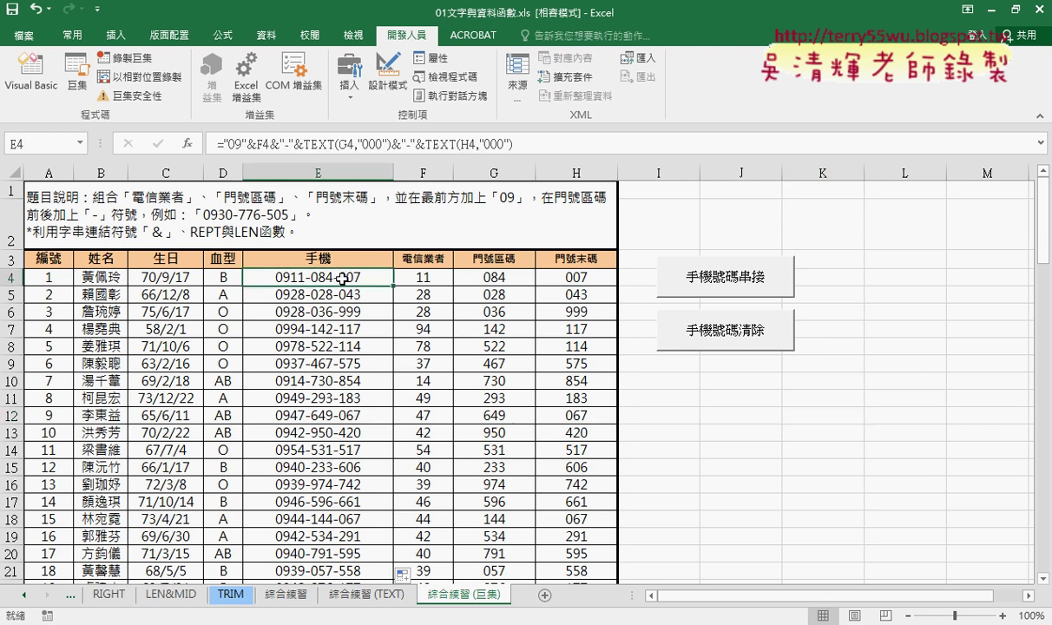
key("ctrl+shift+Down")
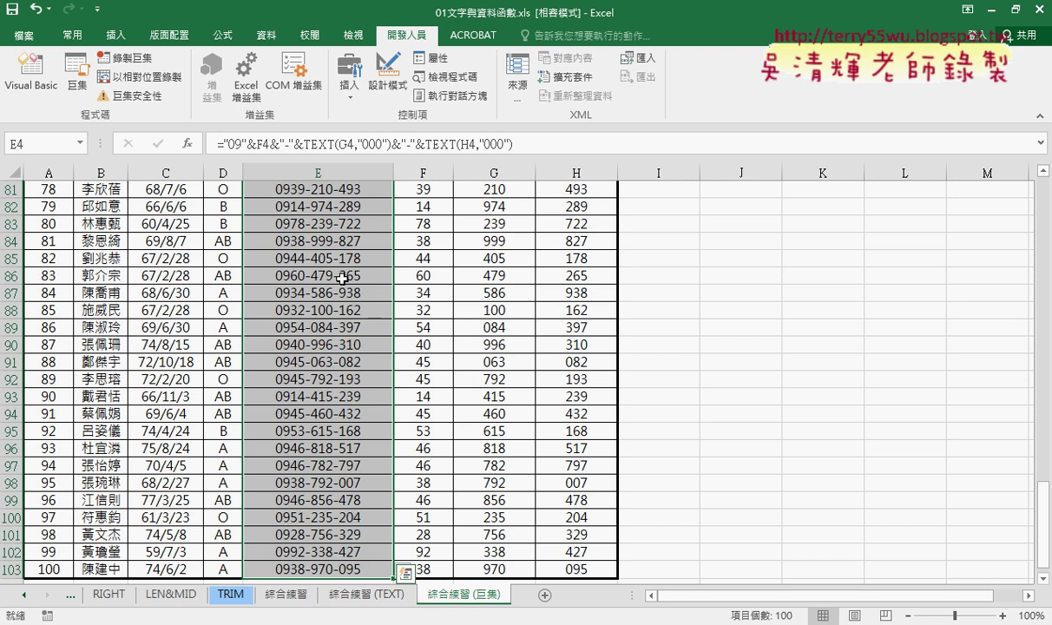
scroll(342, 279, "up", 5)
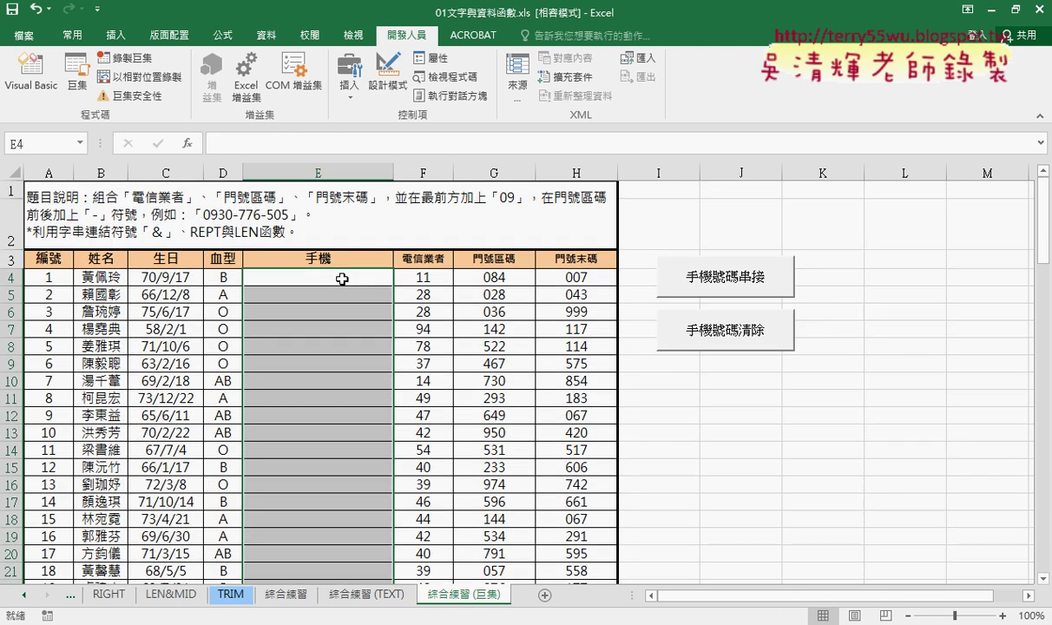
Restore column E's phone numbers and copy the 手機號碼串接 button's assigned macro name.
key("ctrl+v")
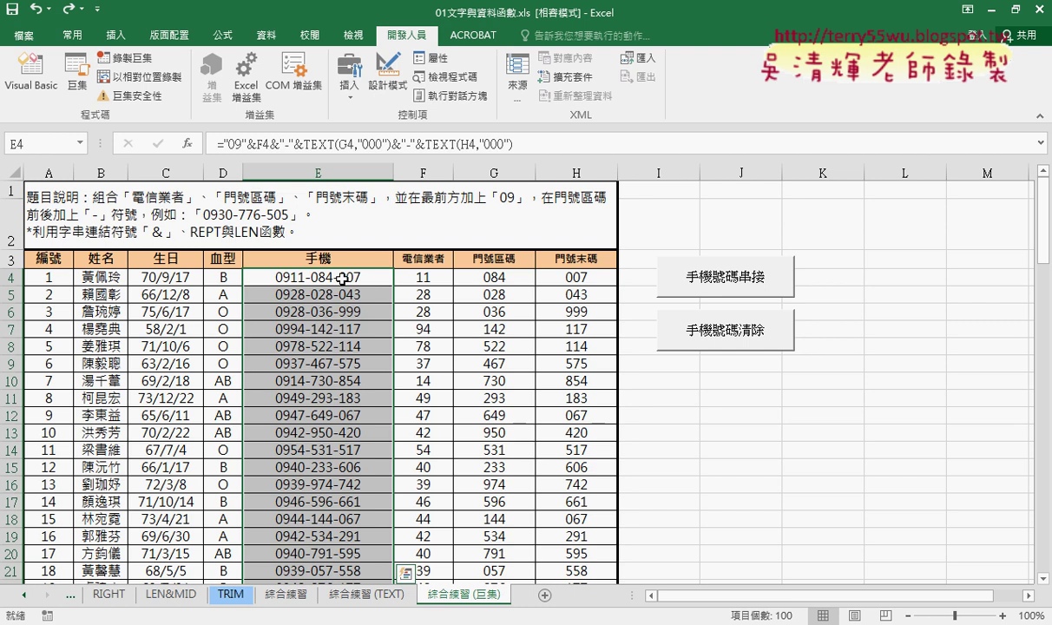
key("Escape")
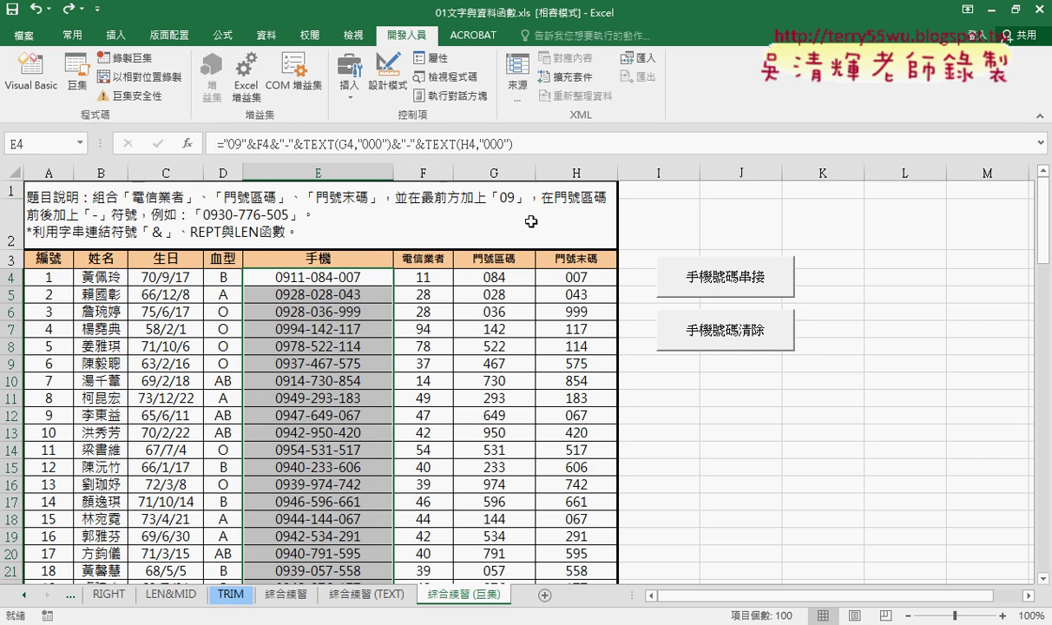
right_click(722, 286)
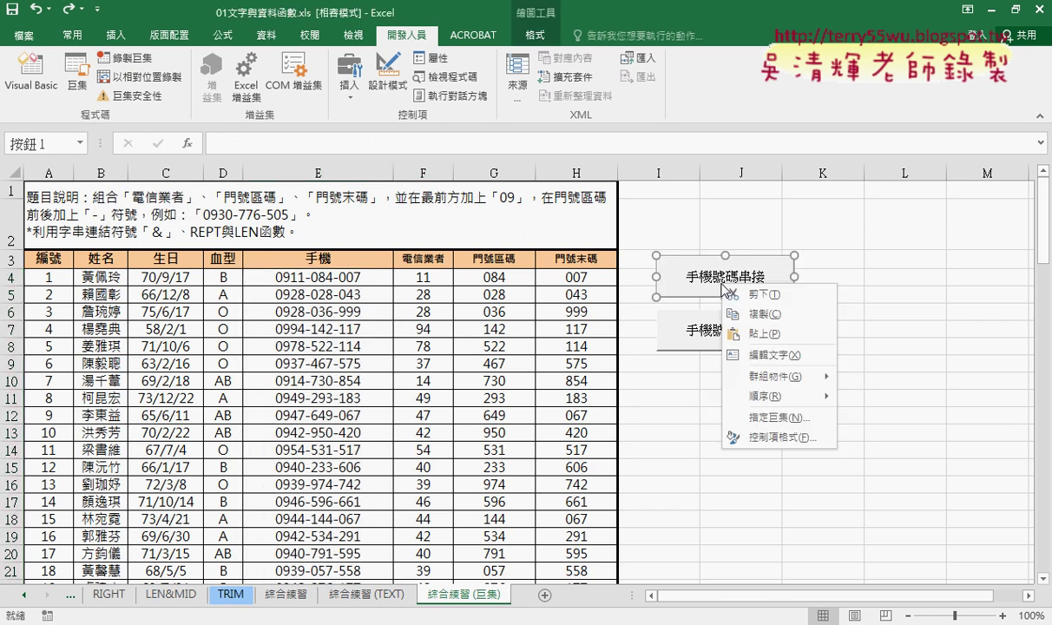
left_click(777, 417)
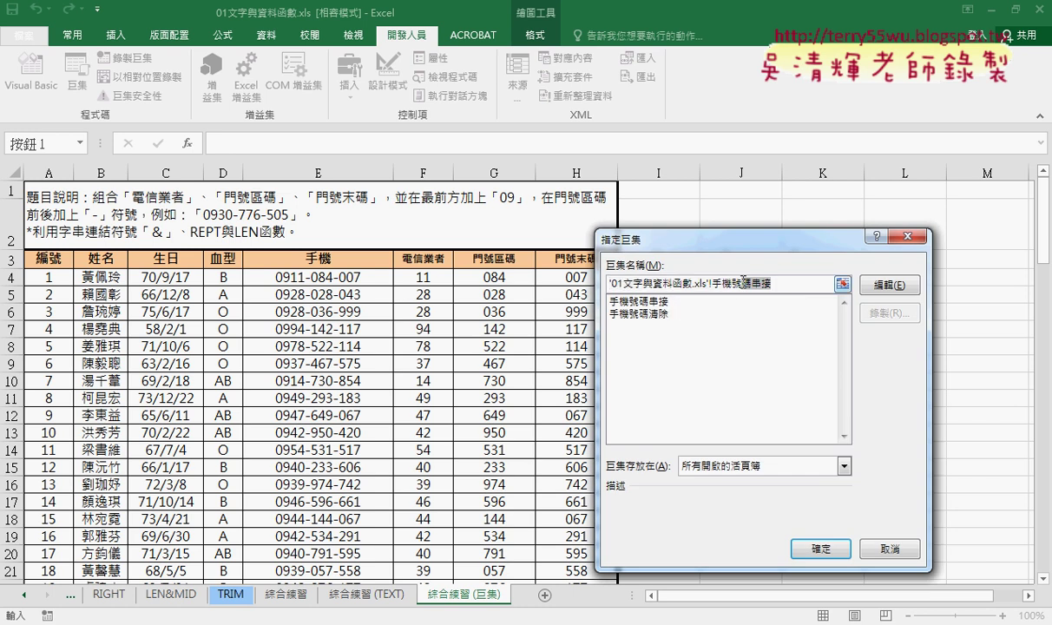
left_click_drag(767, 284, 713, 284)
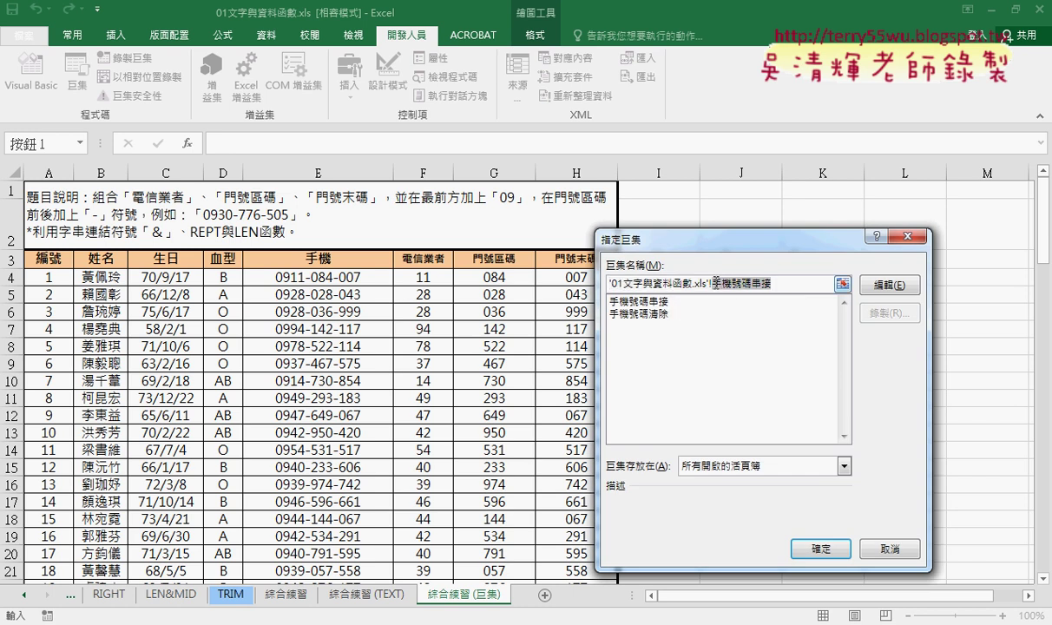
left_click(820, 548)
left_click(755, 450)
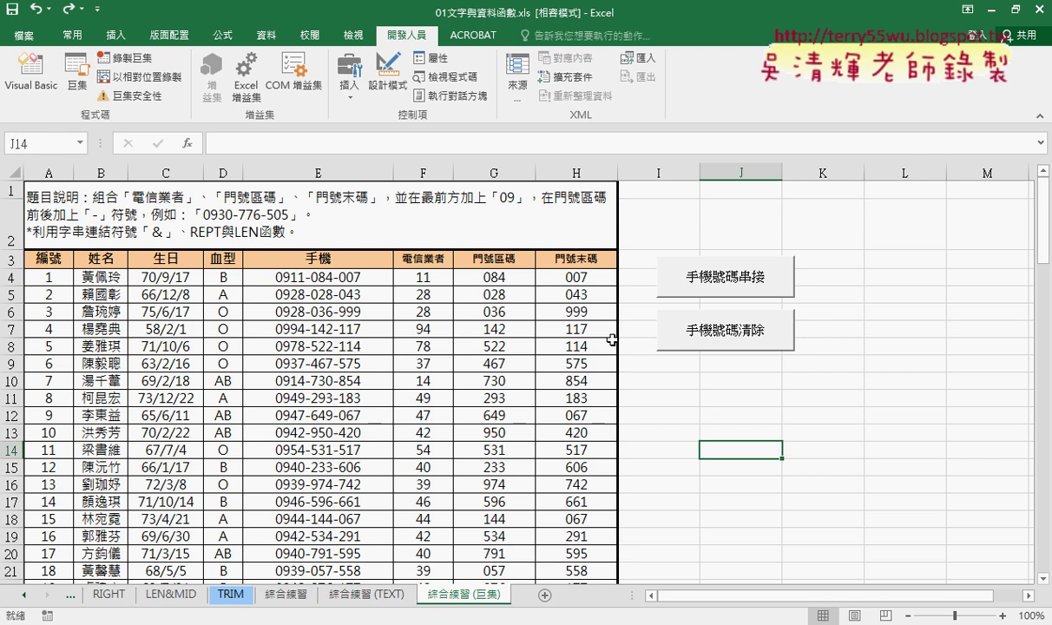
Record a new macro pasted in as 手機號碼串接, replacing the existing macro of that name.
left_click(125, 61)
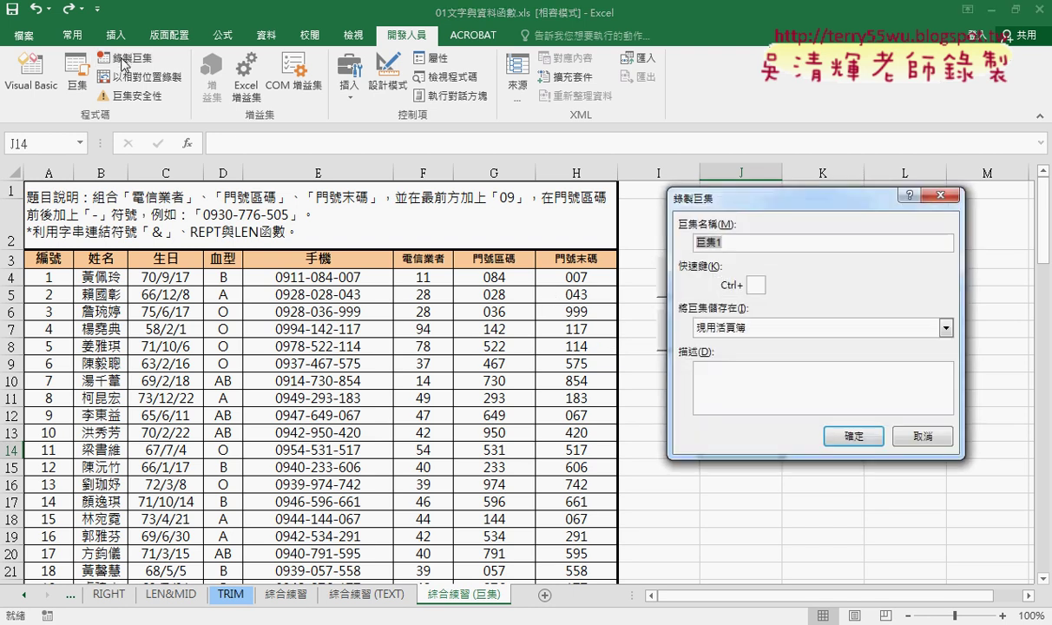
left_click_drag(714, 203, 452, 185)
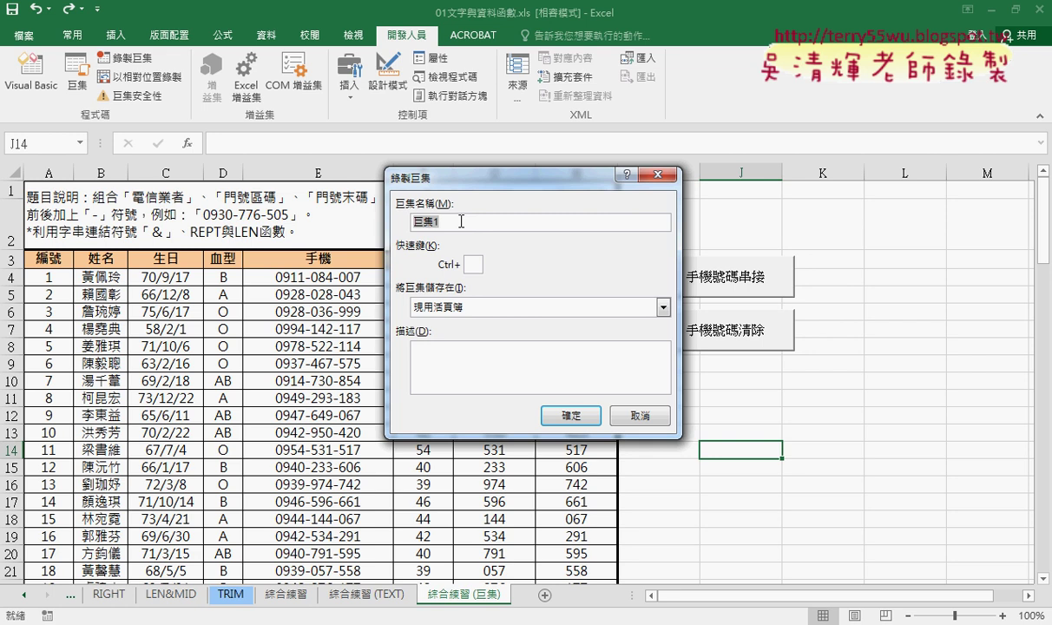
right_click(461, 221)
left_click(495, 267)
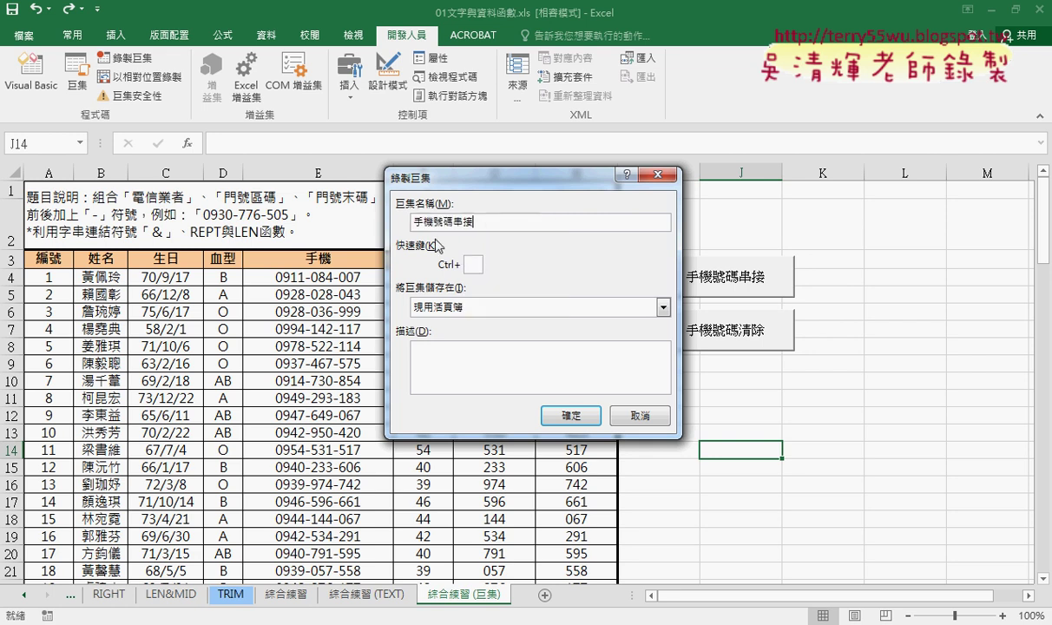
mouse_move(453, 177)
left_mouse_down()
mouse_move(502, 171)
mouse_move(533, 145)
left_mouse_up()
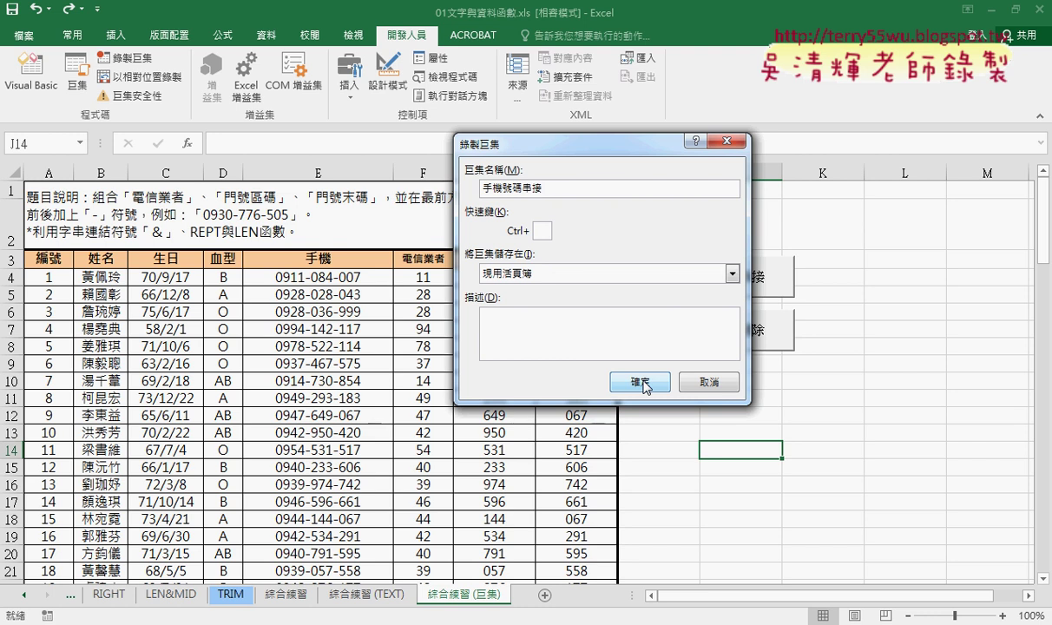
left_click(643, 386)
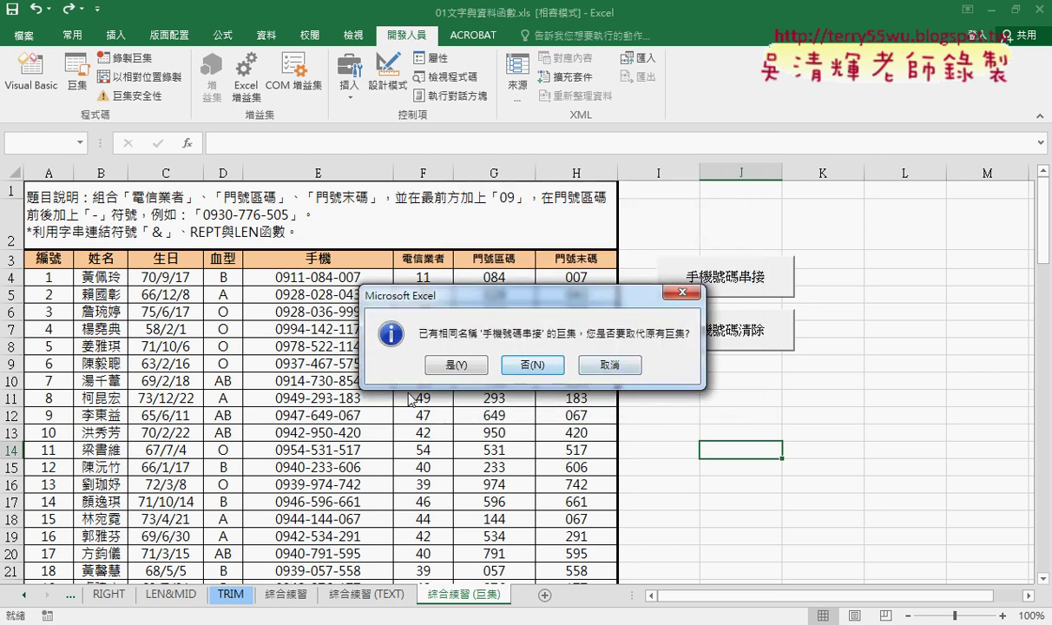
left_click(456, 366)
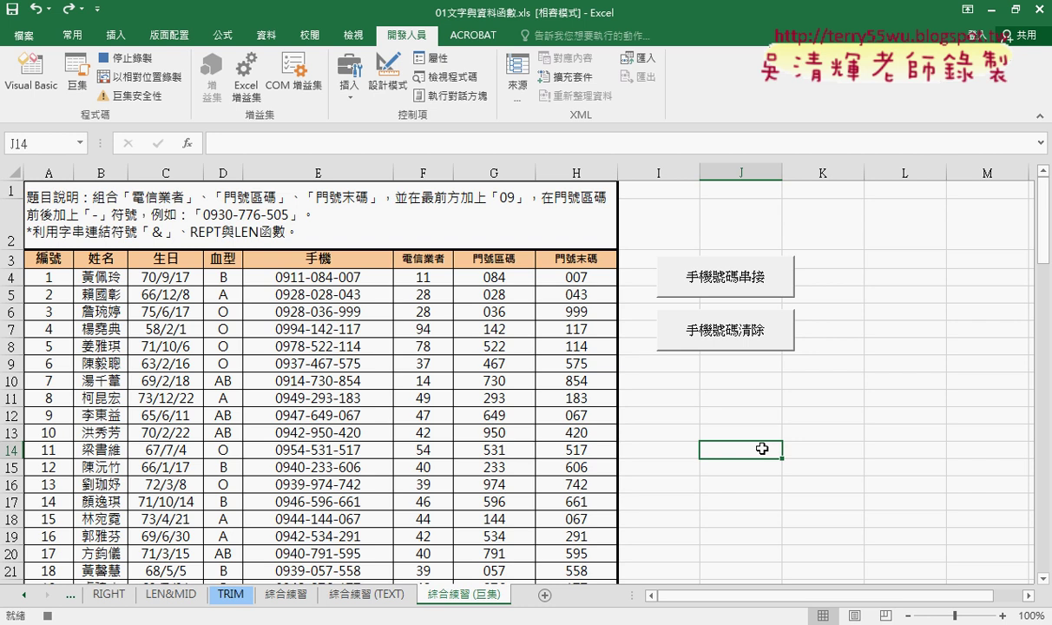
Confirm E4's phone formula, fill it down through row 103, and stop recording.
left_click(348, 276)
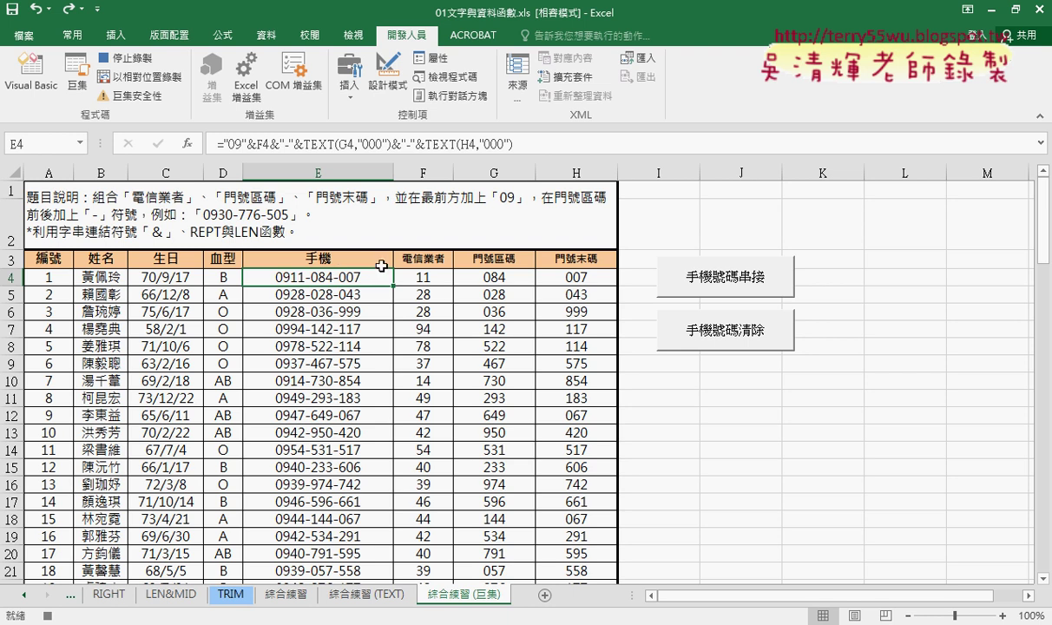
left_click(306, 150)
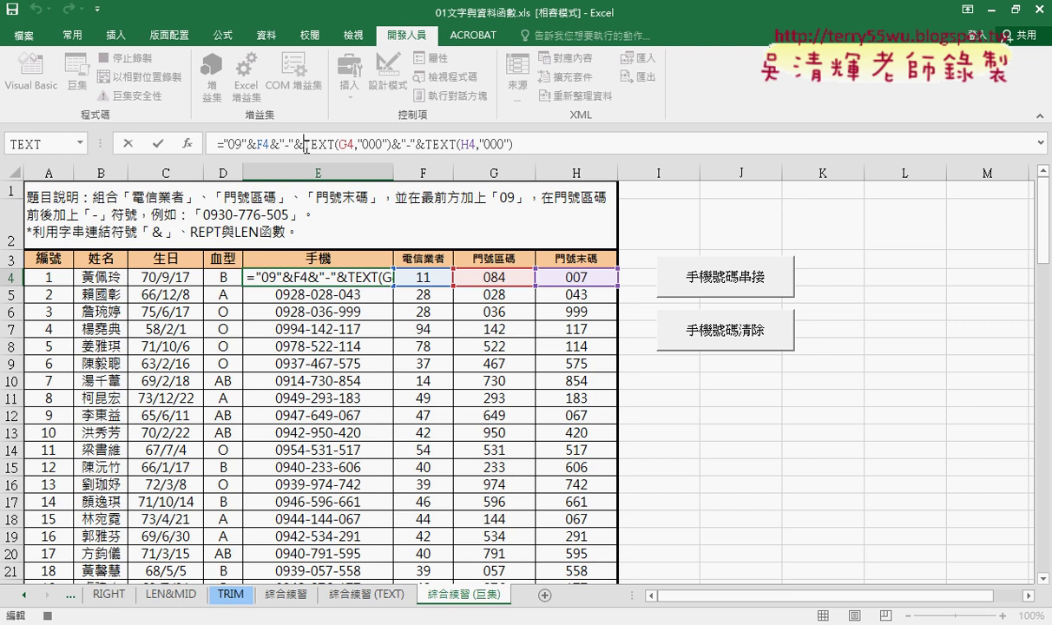
left_click(158, 145)
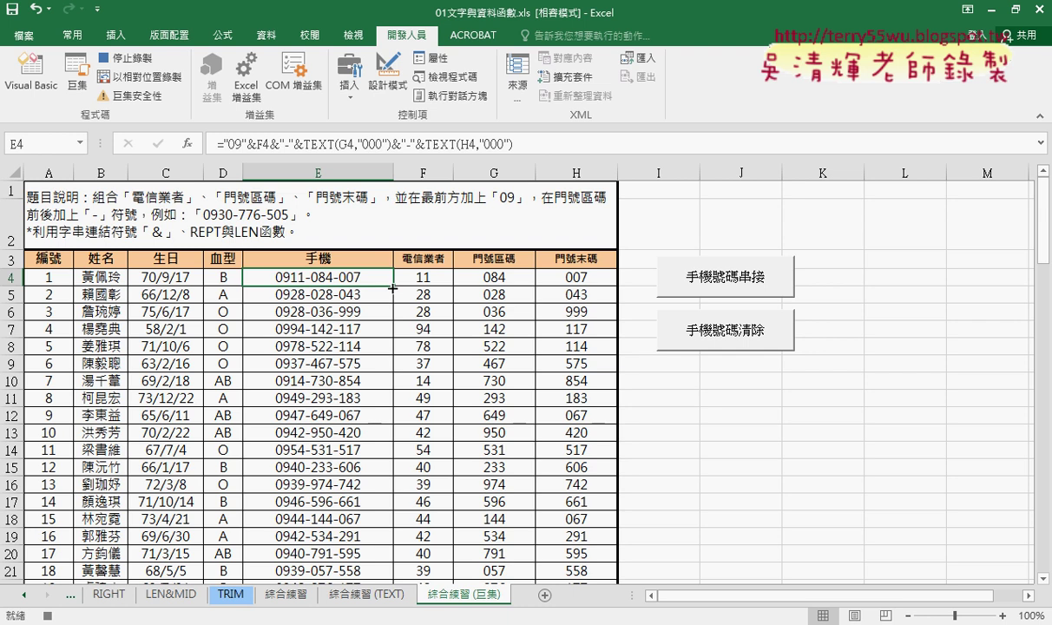
double_click(392, 288)
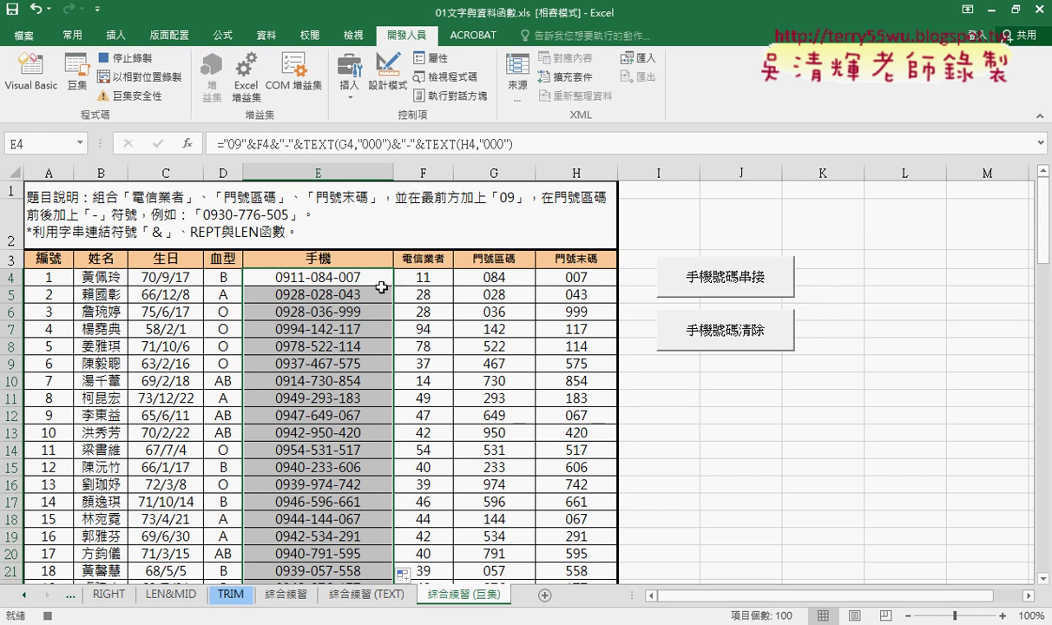
left_click(135, 59)
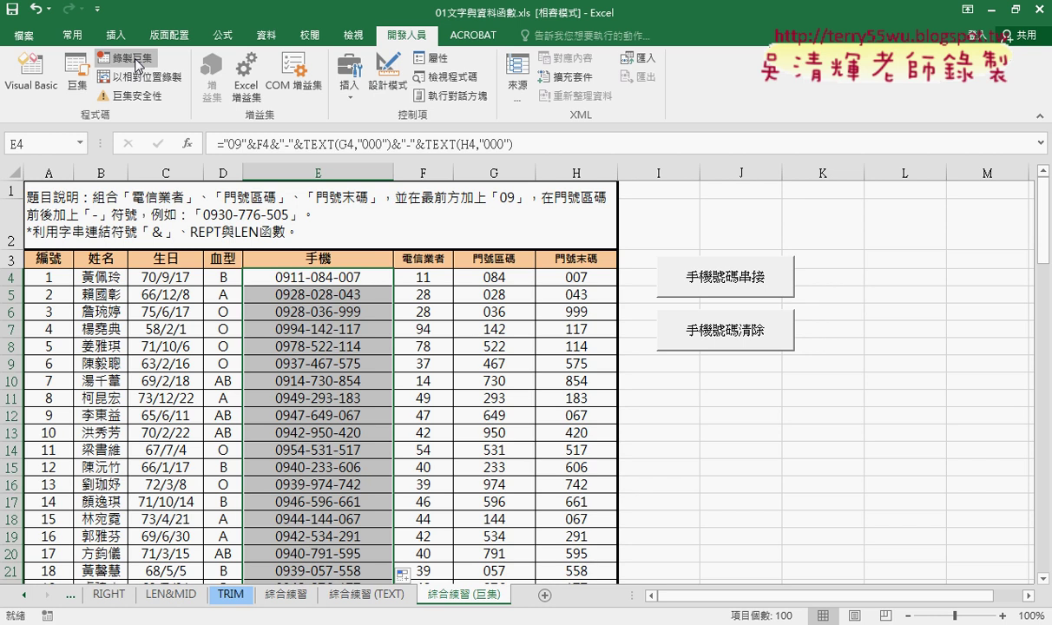
From an empty cell, start recording a macro named 手機號碼清除, then select E4.
left_click(758, 382)
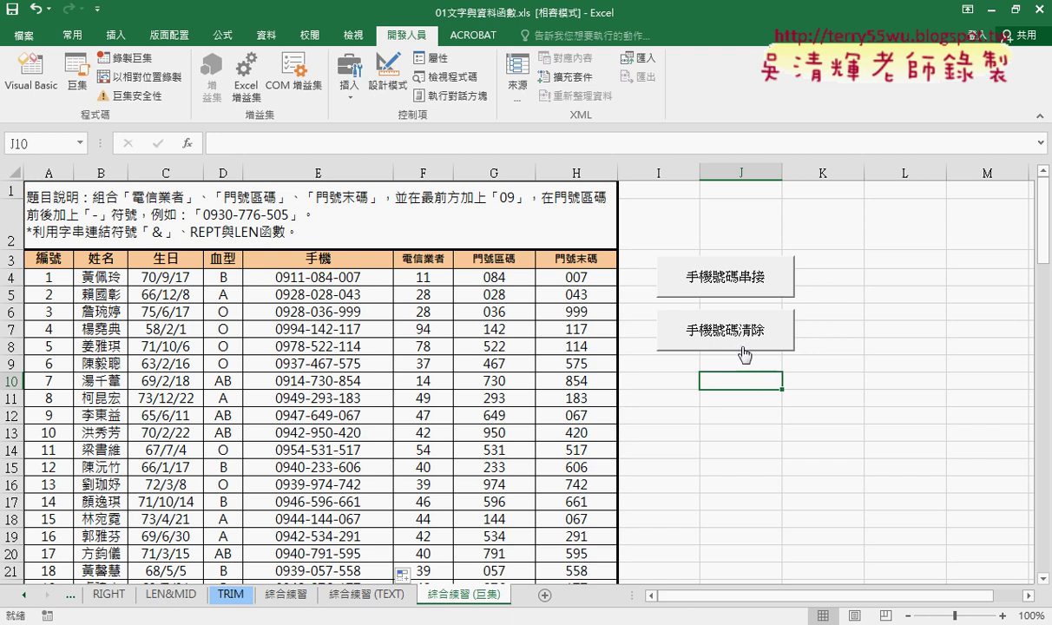
left_click(153, 65)
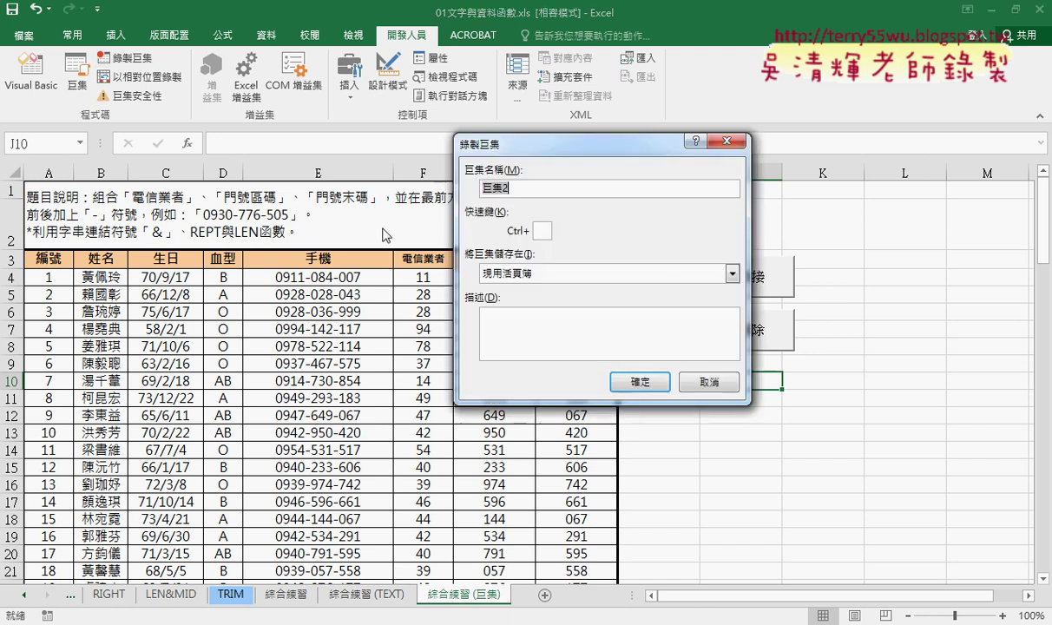
right_click(530, 184)
left_click(556, 232)
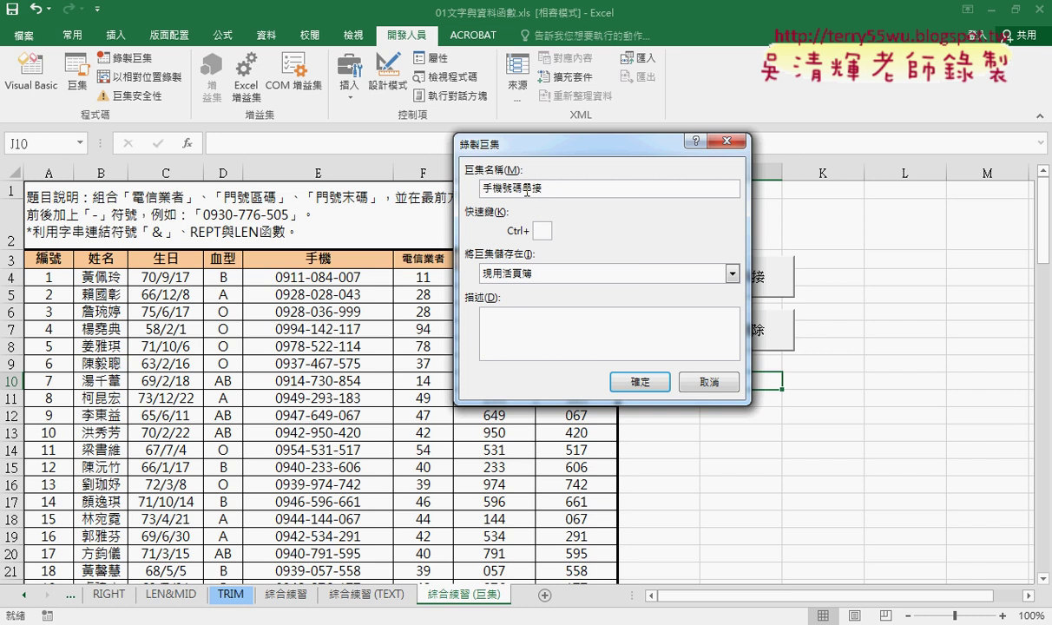
type("手機號碼連接")
type("清")
type("ㄔㄨ")
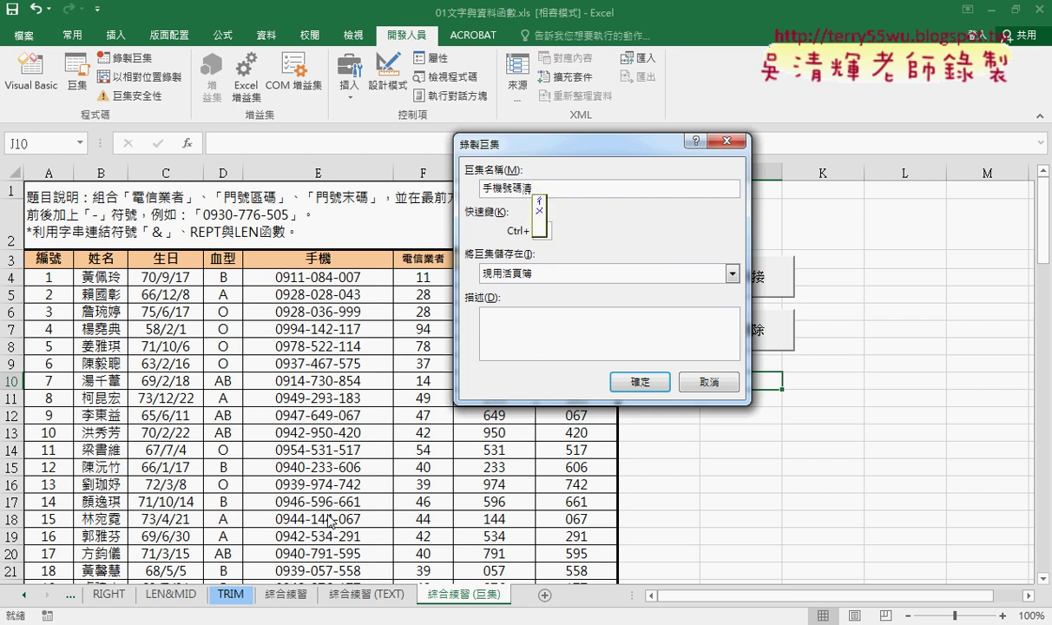
type("除")
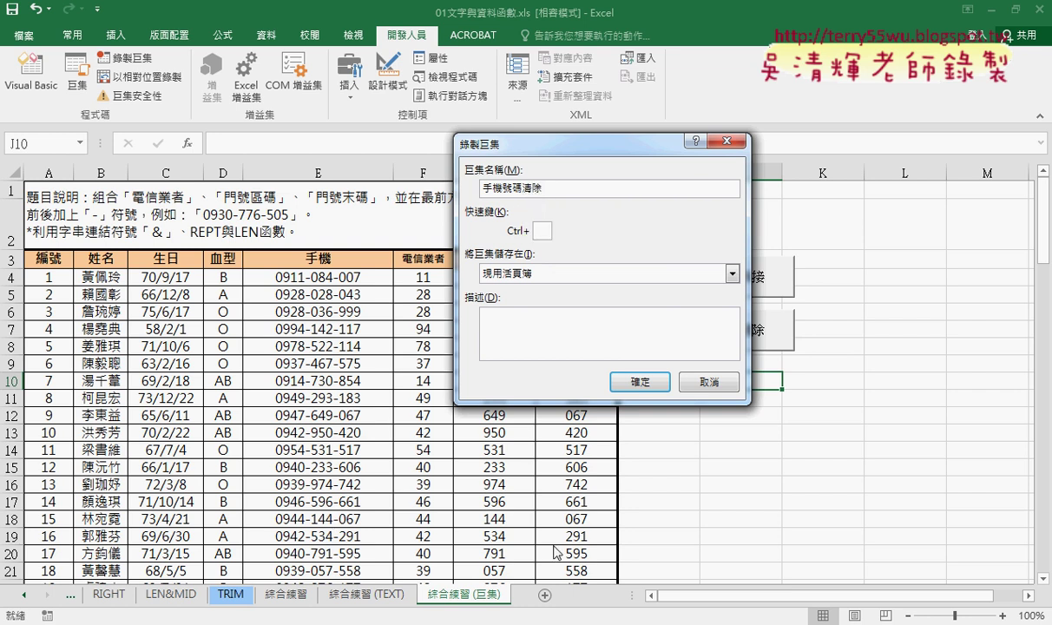
left_click(652, 383)
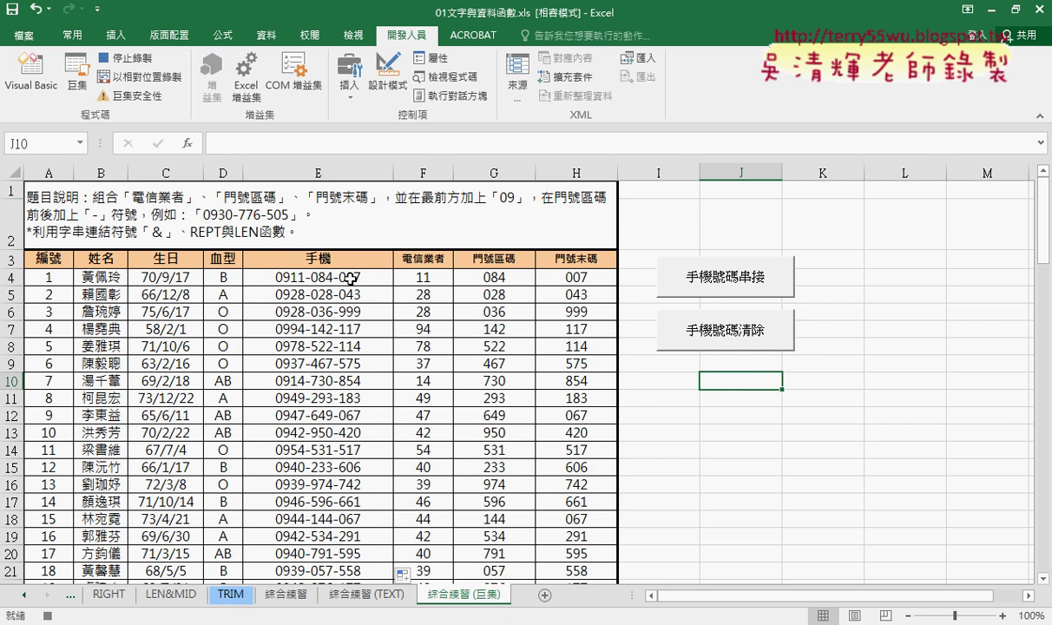
left_click(350, 278)
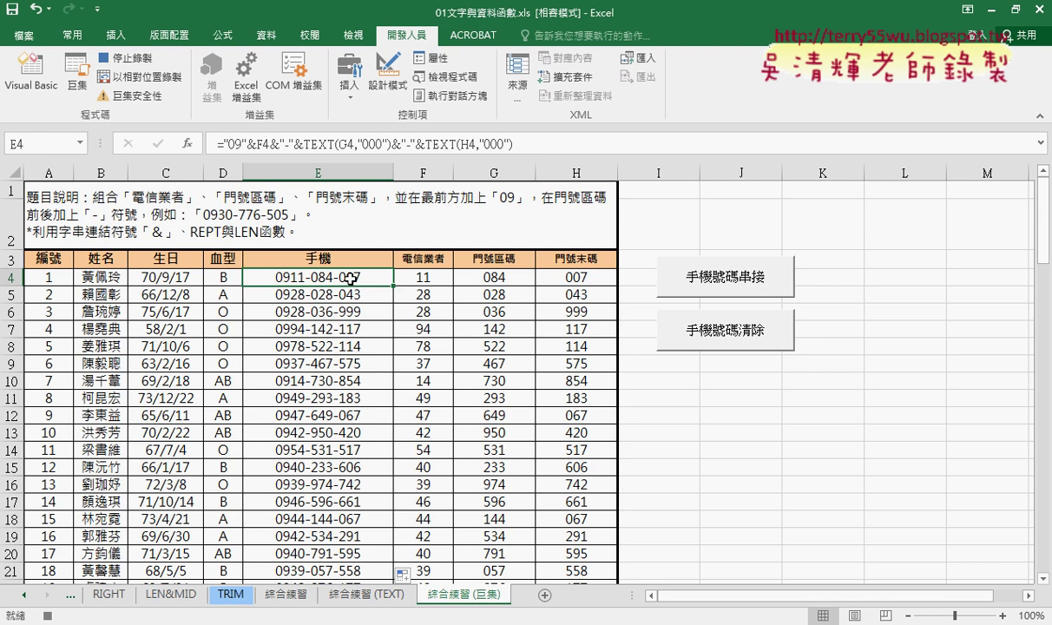
Delete the phone numbers in E4:E103 and stop the 手機號碼清除 recording.
key("ctrl+shift+Down")
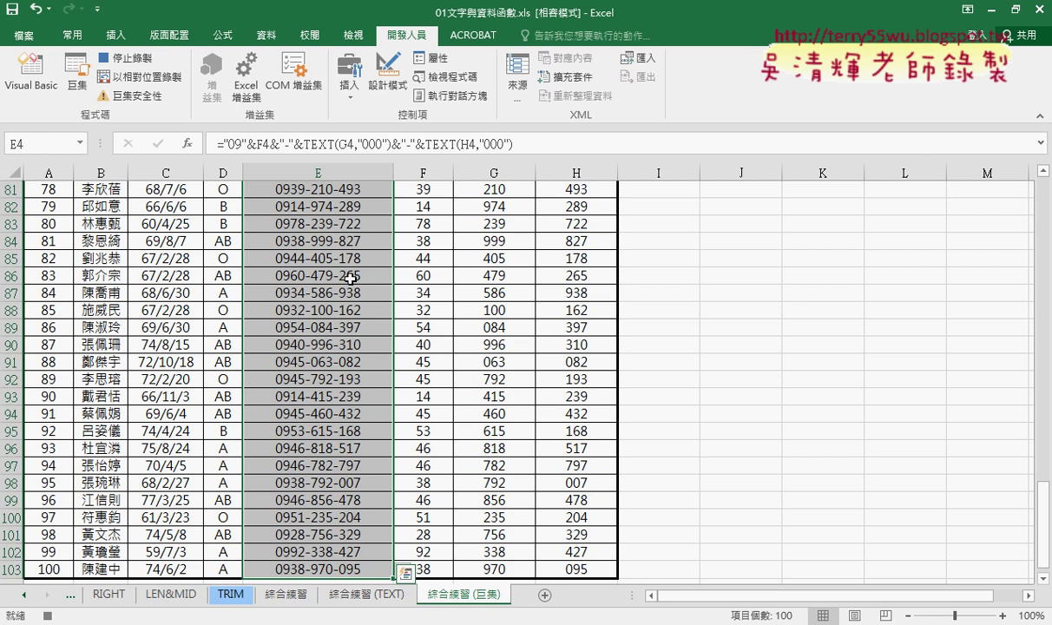
scroll(350, 279, "up", 20)
key("Delete")
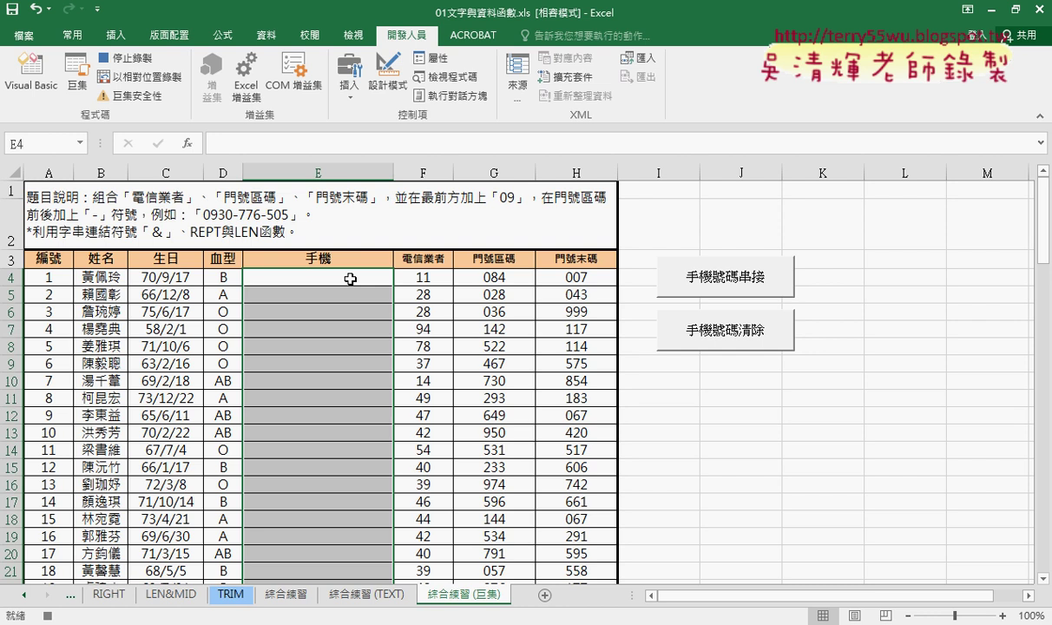
left_click(121, 58)
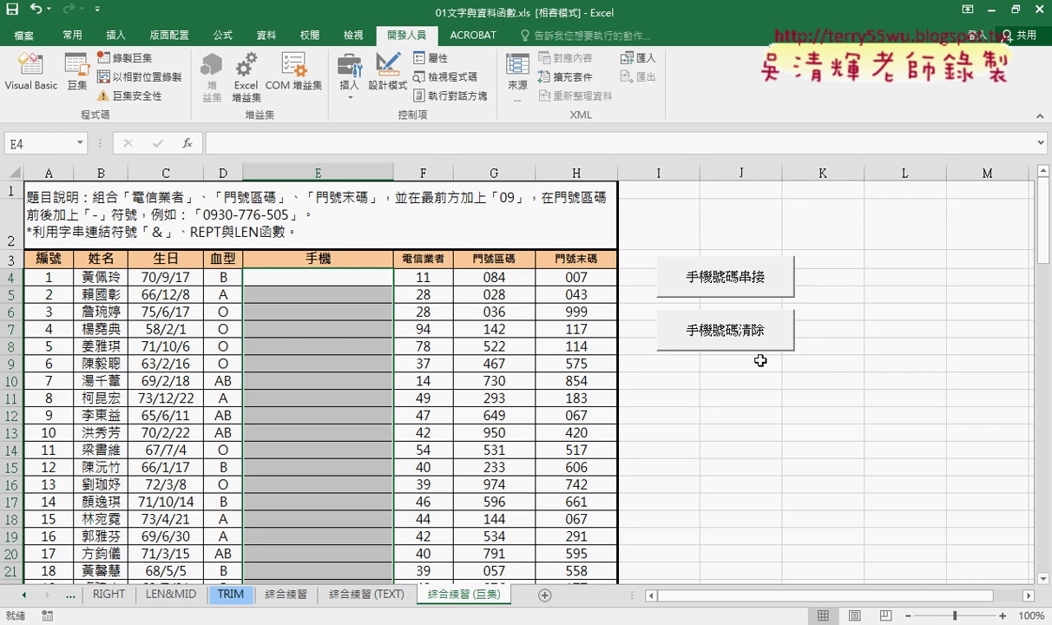
left_click(805, 431)
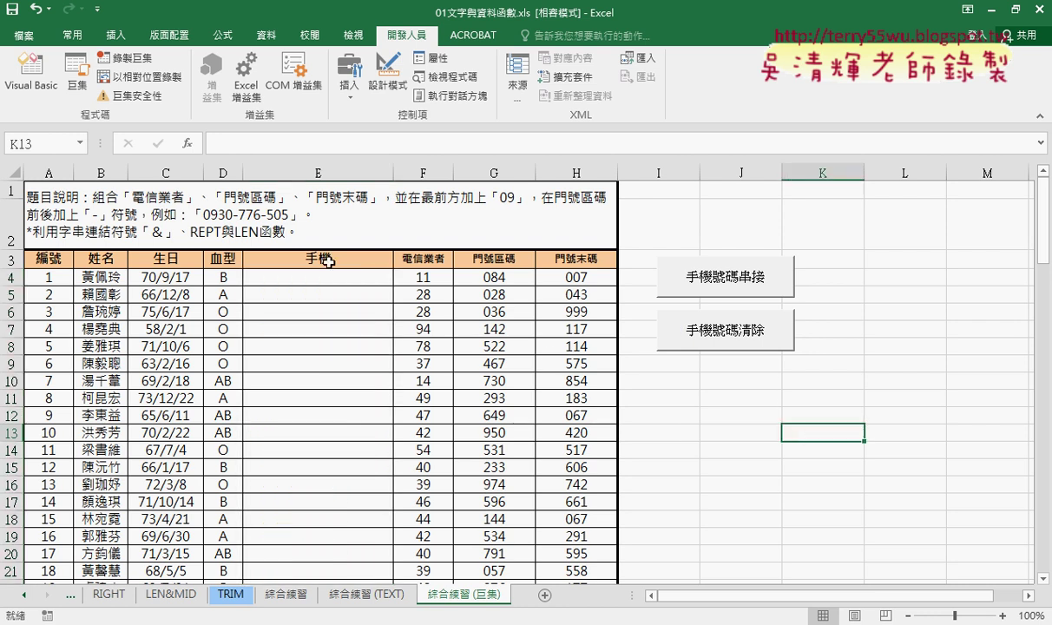
left_click(79, 80)
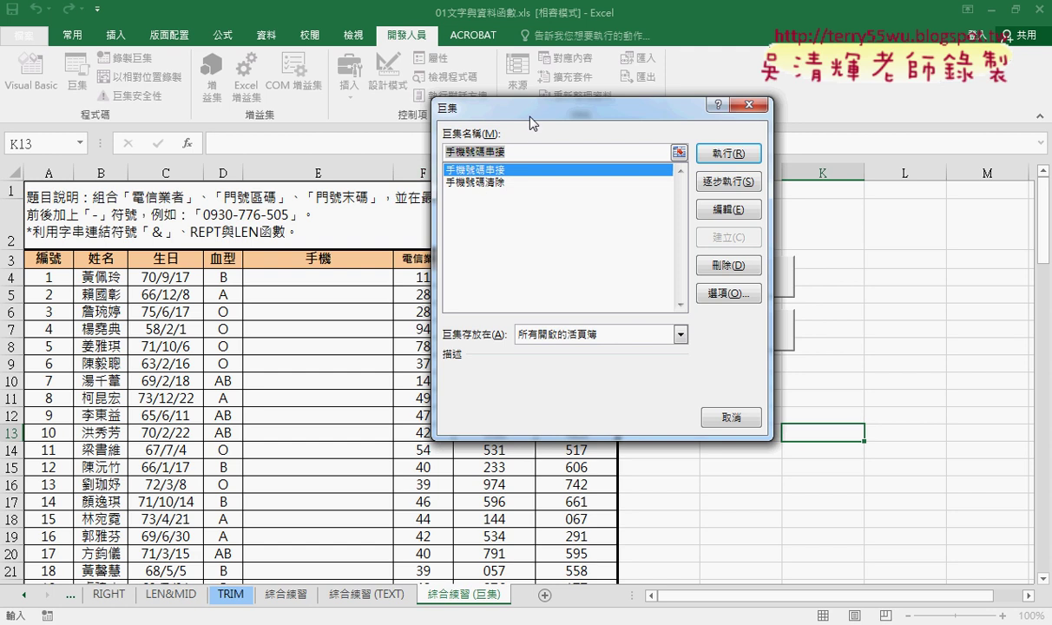
left_click_drag(502, 110, 575, 114)
left_click(569, 186)
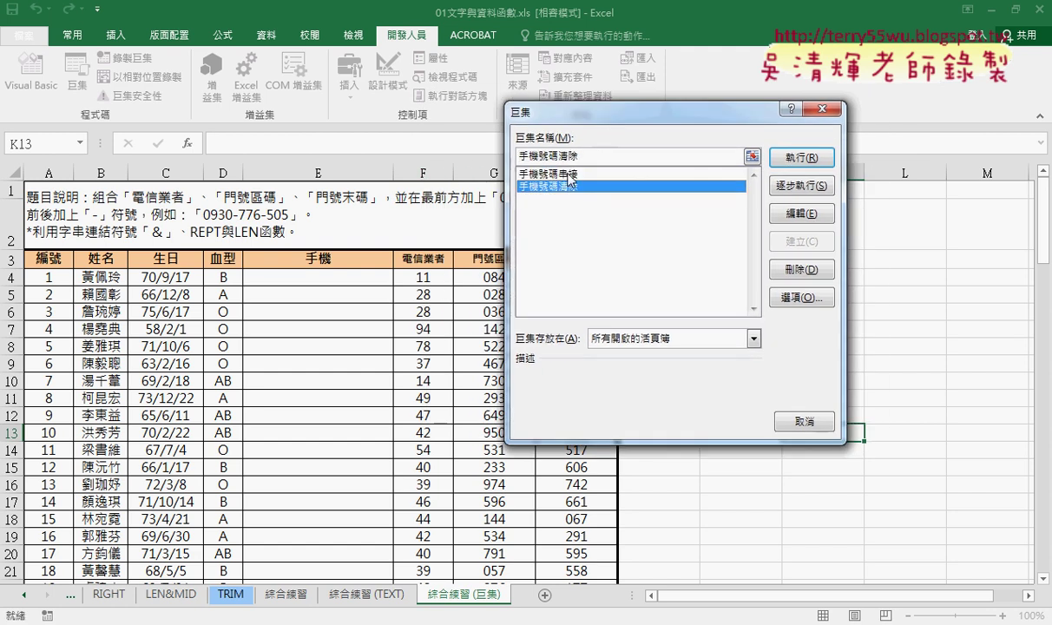
left_click(540, 173)
left_click(815, 164)
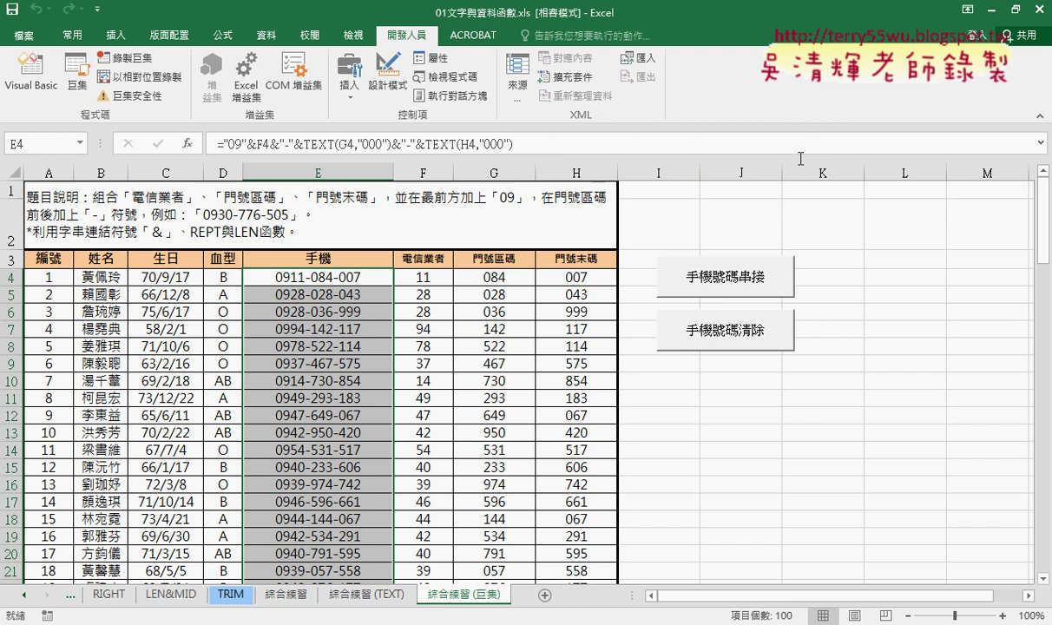
left_click(77, 71)
left_click(542, 186)
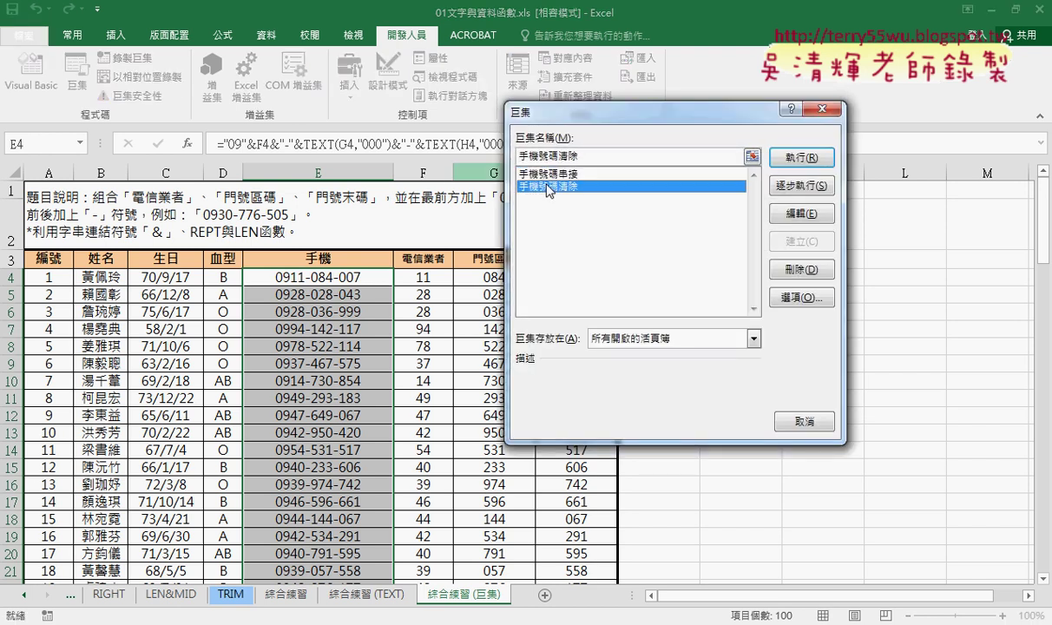
left_click(800, 157)
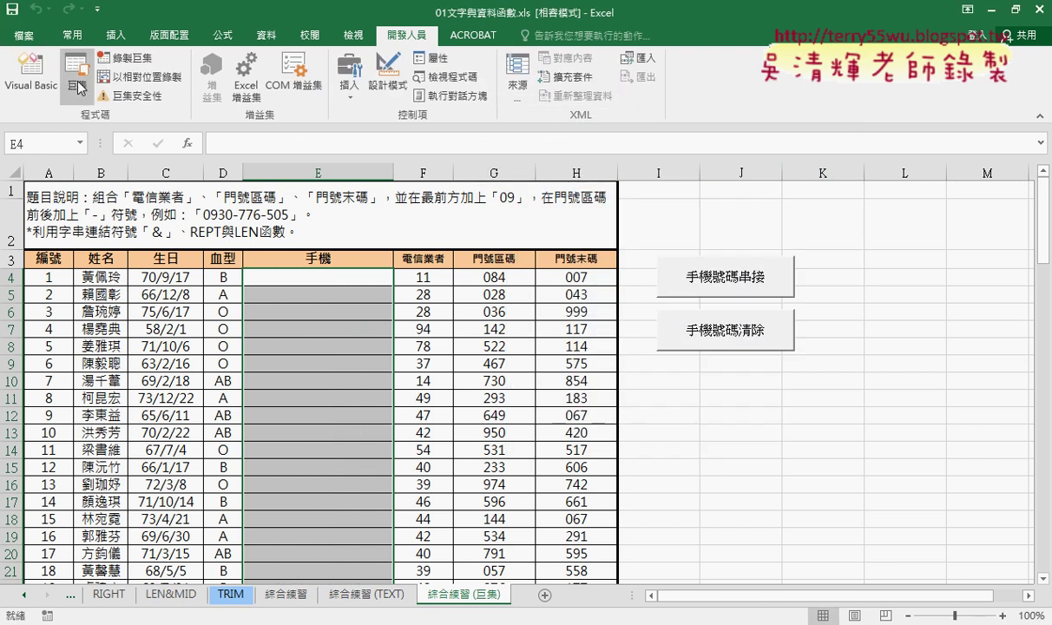
left_click(77, 72)
left_click(793, 160)
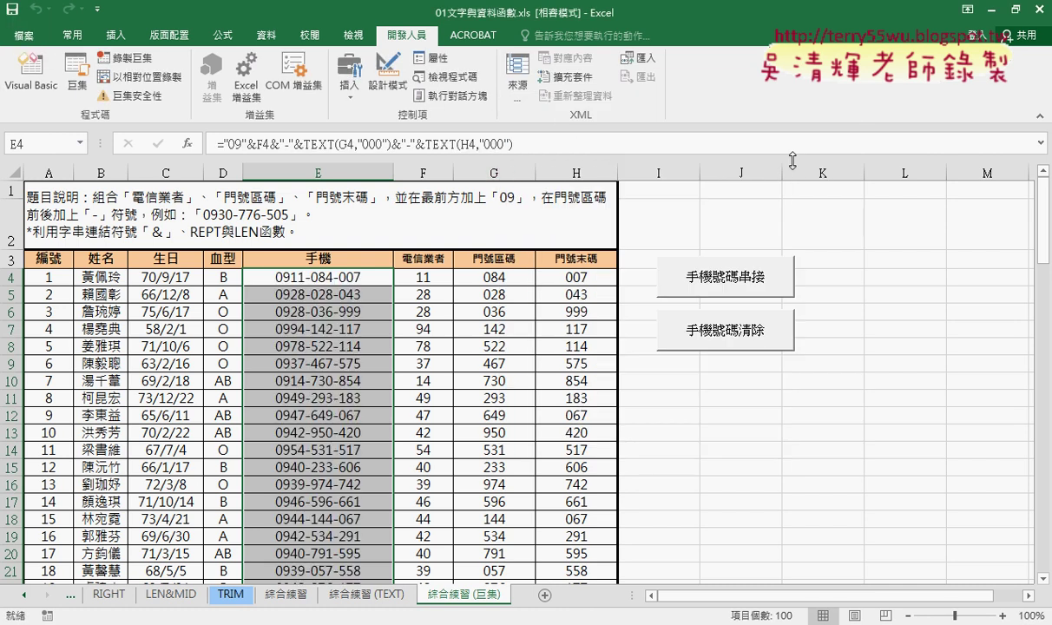
left_click(77, 71)
left_click(572, 187)
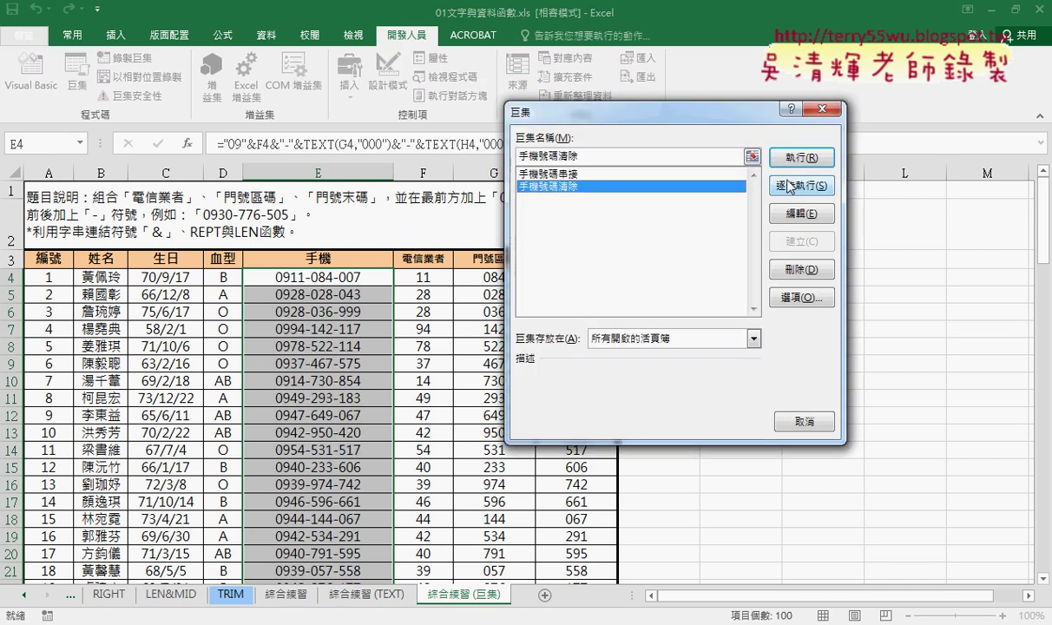
left_click(799, 158)
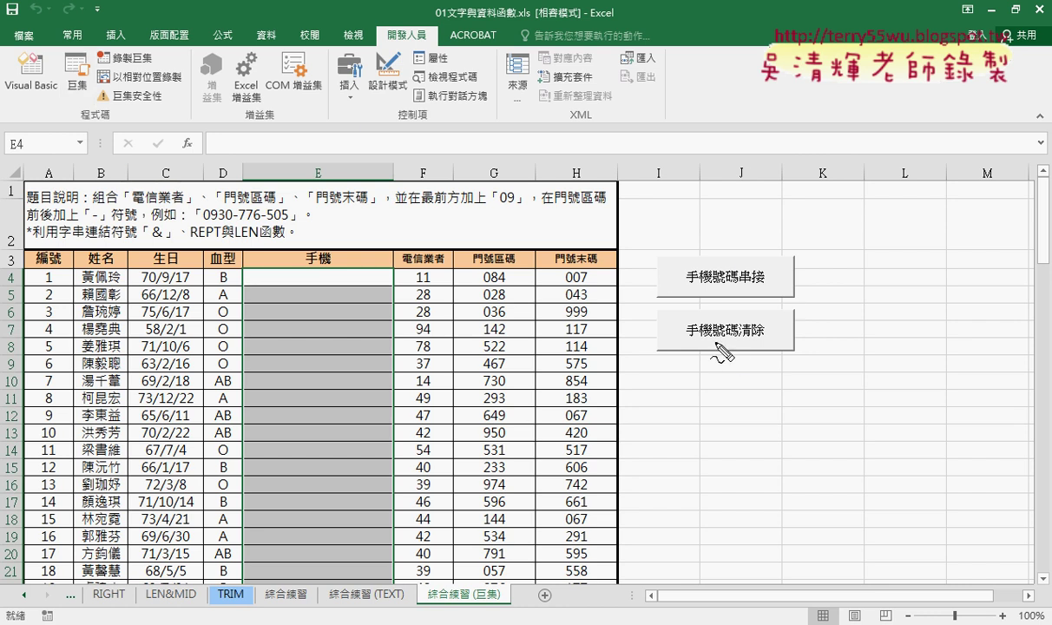
left_click_drag(80, 104, 67, 121)
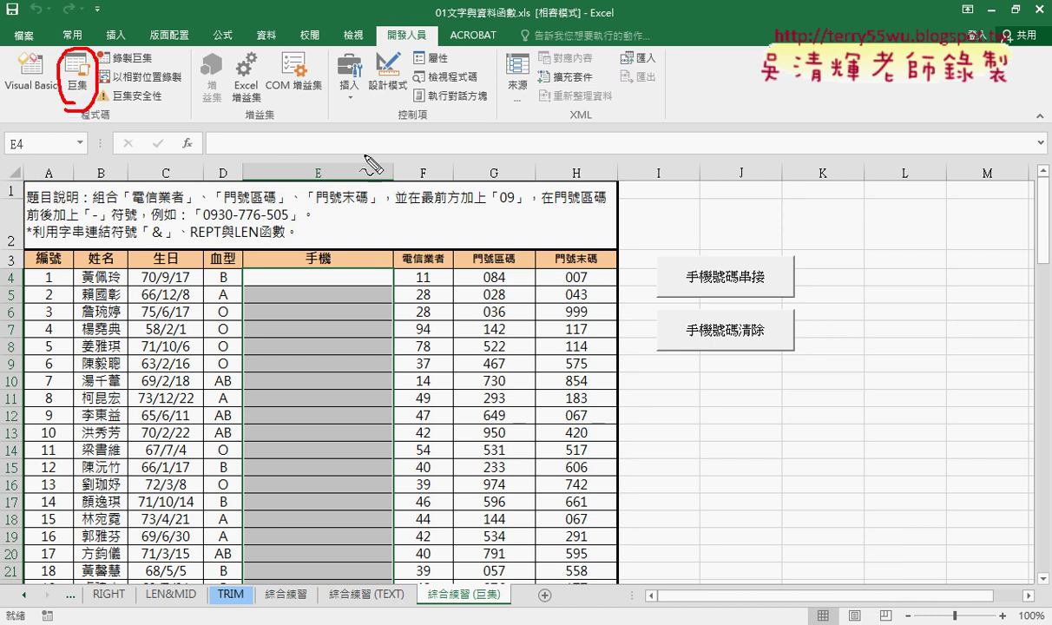
Open the Customize Quick Access Toolbar dropdown at the top left of the window.
mouse_move(767, 375)
left_mouse_down()
mouse_move(655, 365)
mouse_move(743, 376)
left_mouse_up()
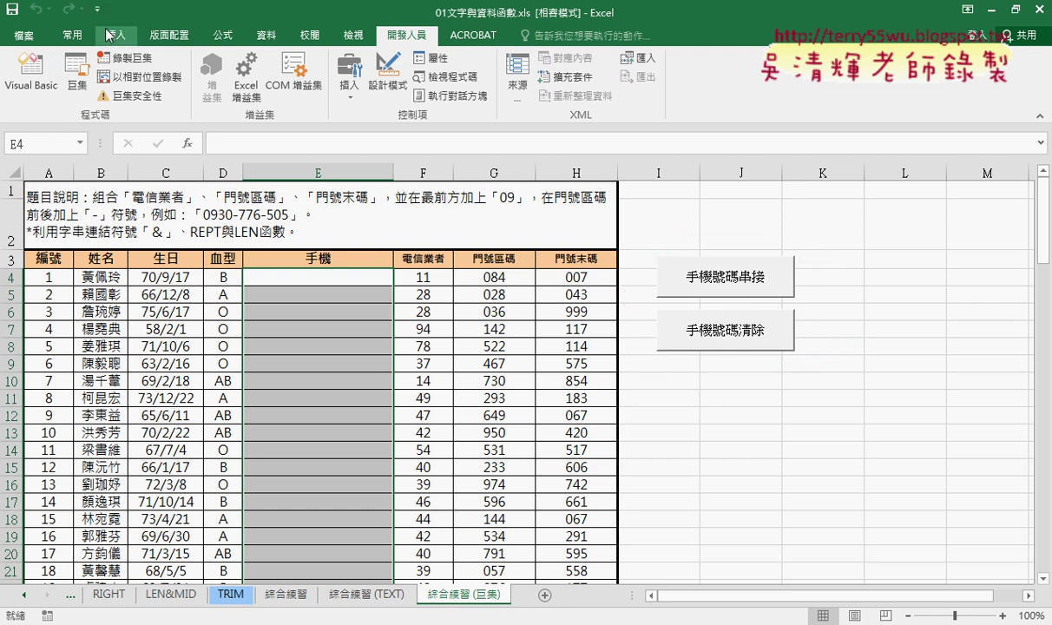
left_click(97, 9)
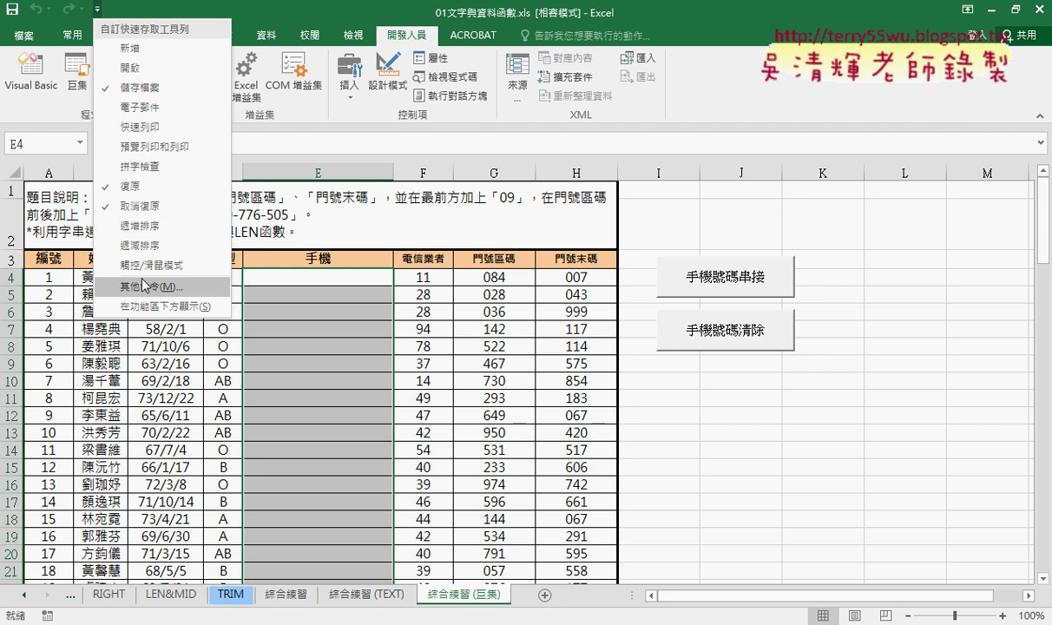